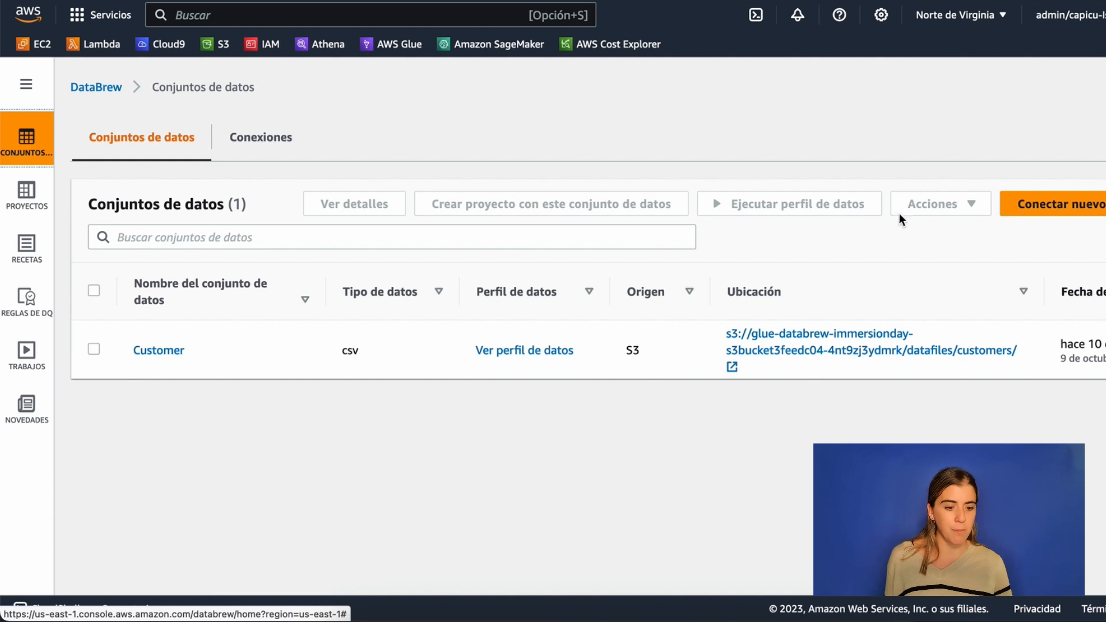
Start connecting a new dataset and name it "dataset".
click(1034, 220)
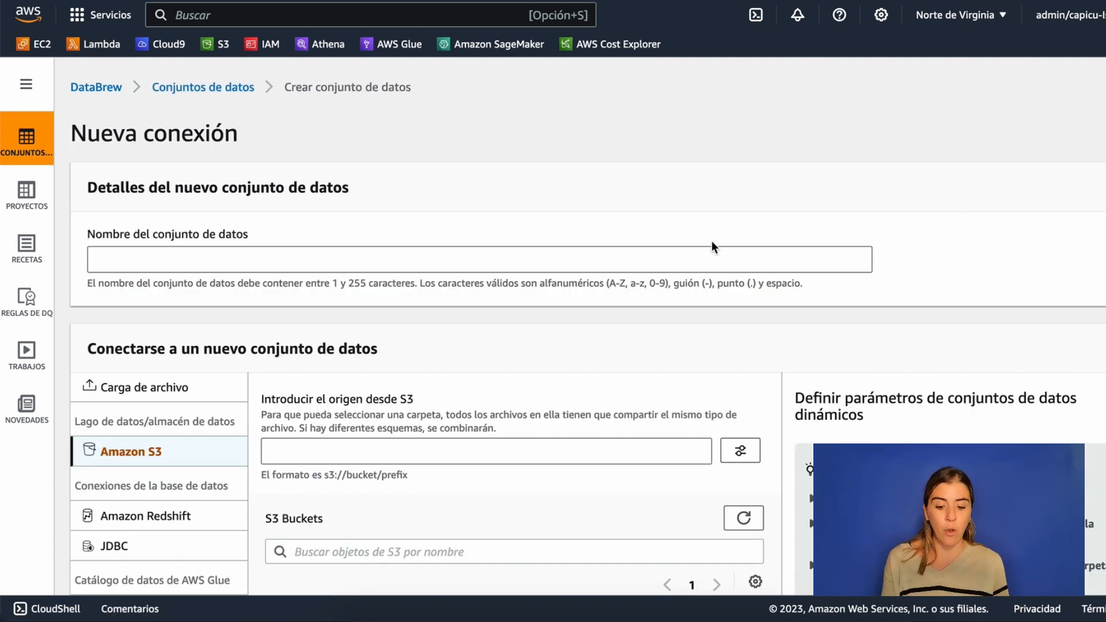
click(714, 253)
text(dataset)
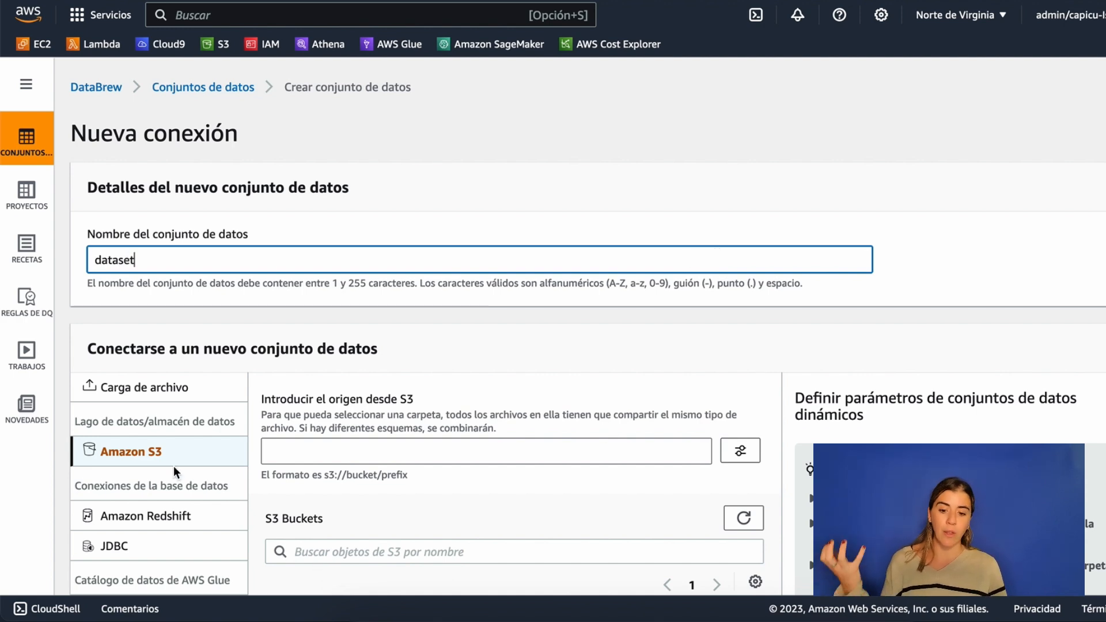
Set the Amazon S3 source of the new dataset to the bucket cf-templates-g3tsbfr7tfyw-us-east-1.
scroll(174, 466, down, 2)
scroll(173, 465, down, 2)
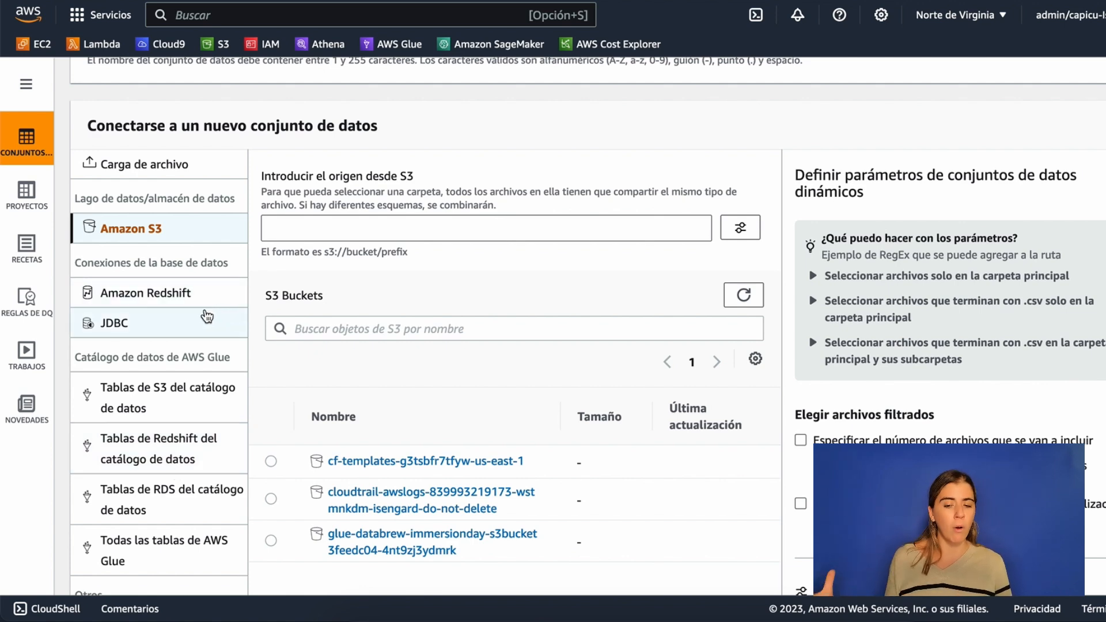
click(359, 235)
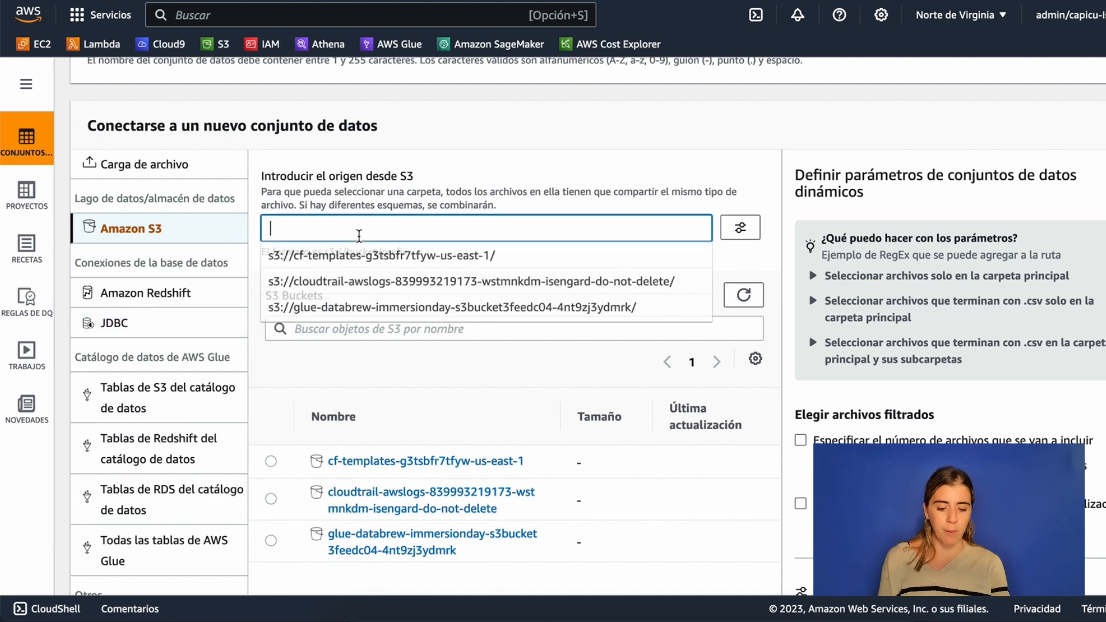
text(dataset)
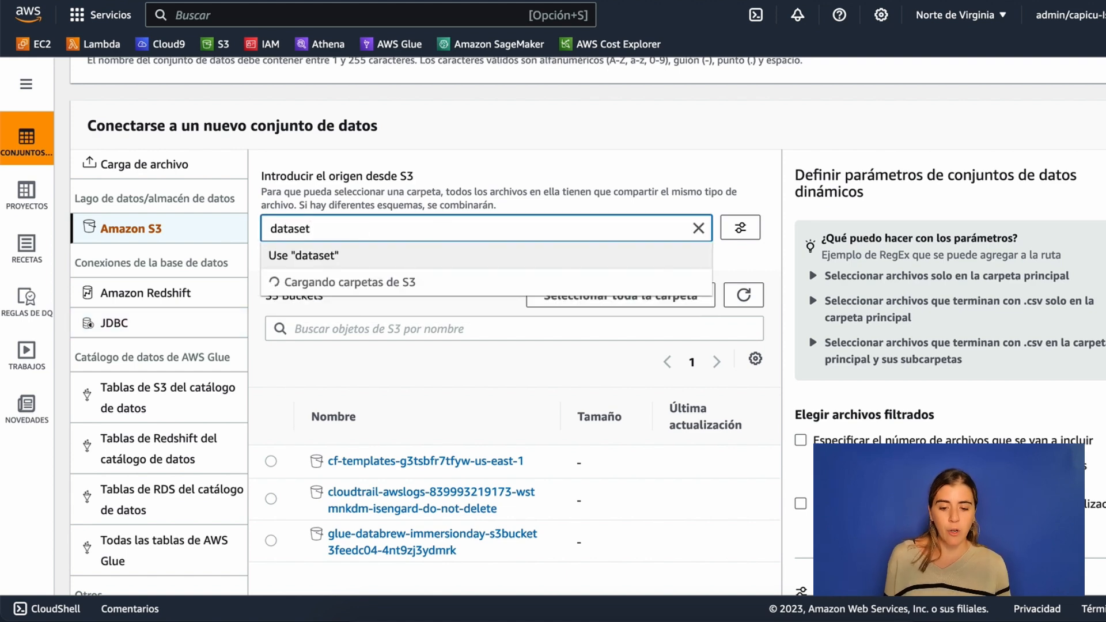
click(271, 461)
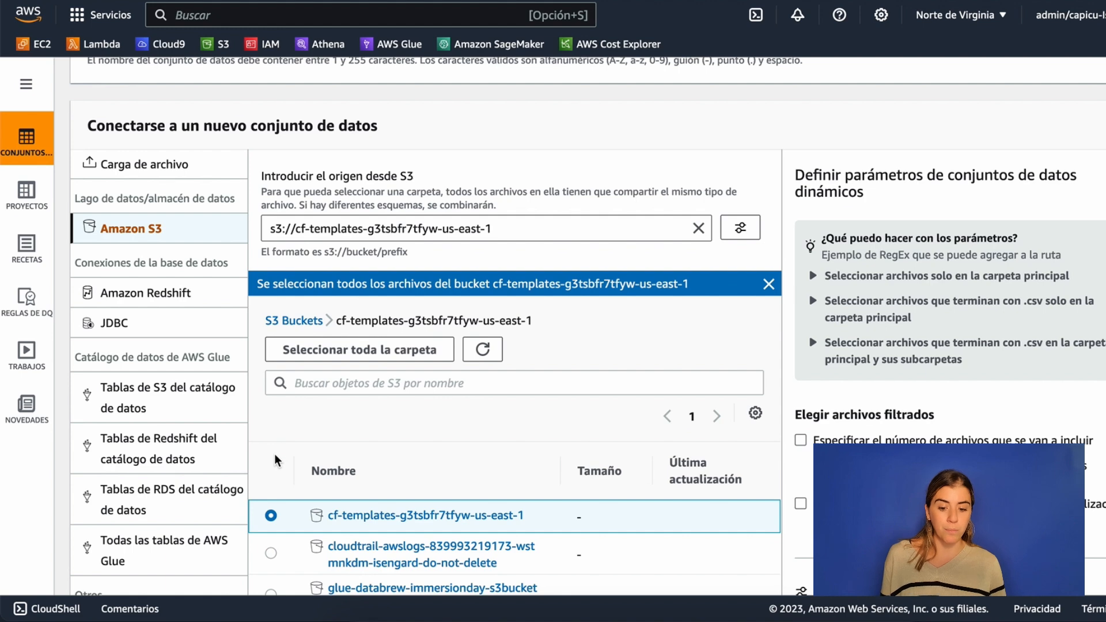
Set the selected file type to PARQUET and create the dataset.
scroll(284, 447, down, 3)
scroll(284, 446, down, 8)
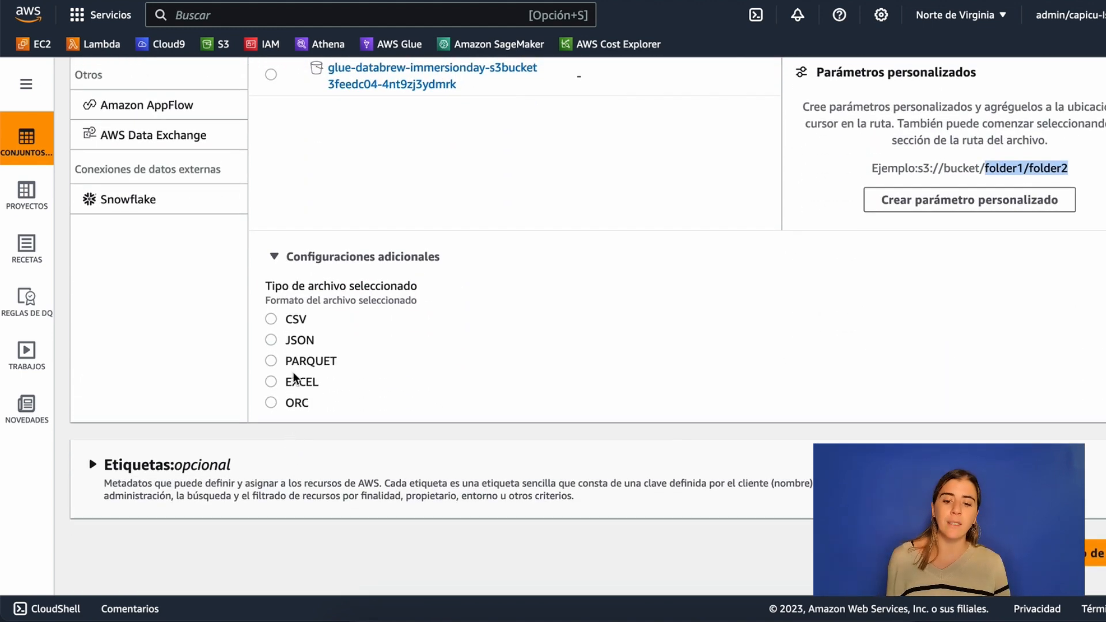
click(281, 360)
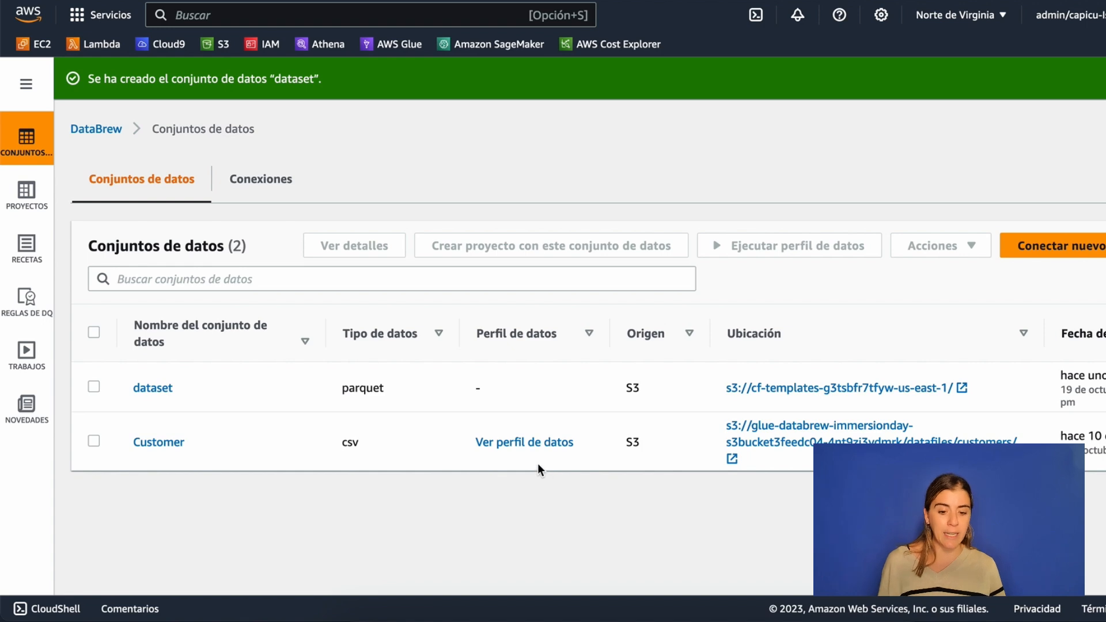
Open the data profile of the Customer dataset and review its summary of rows, data types, missing cells and duplicate rows.
click(544, 444)
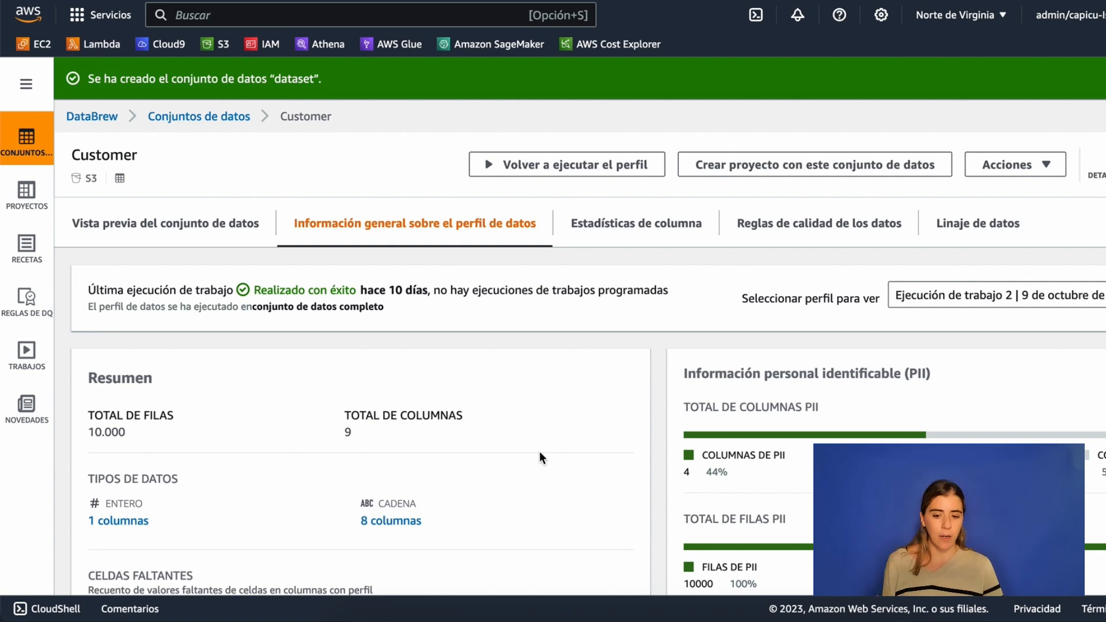
scroll(536, 461, down, 1)
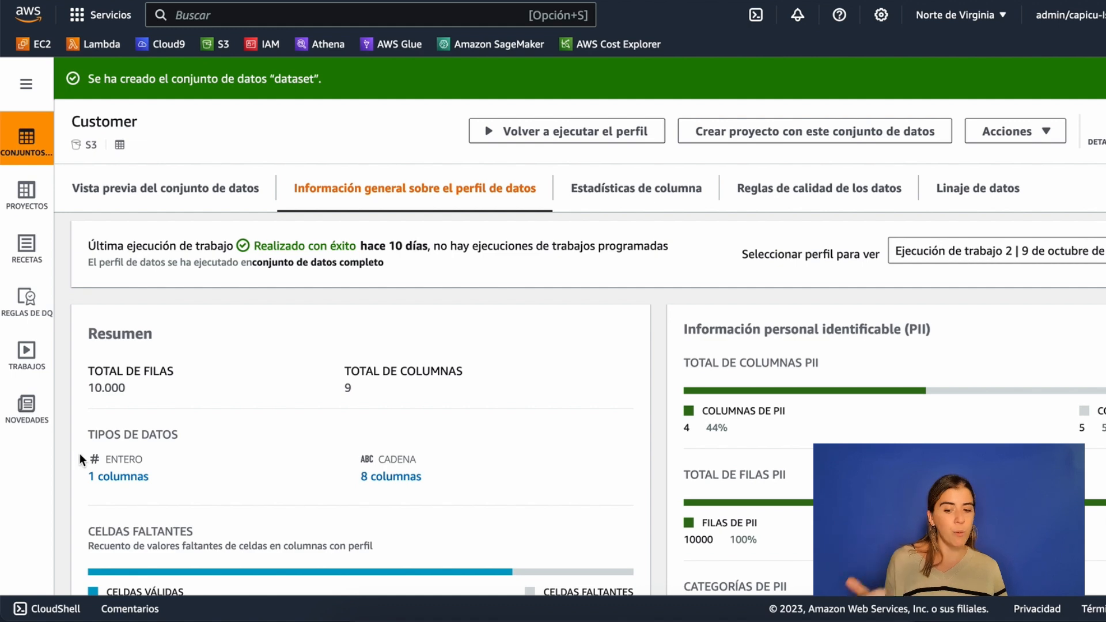
scroll(106, 450, down, 3)
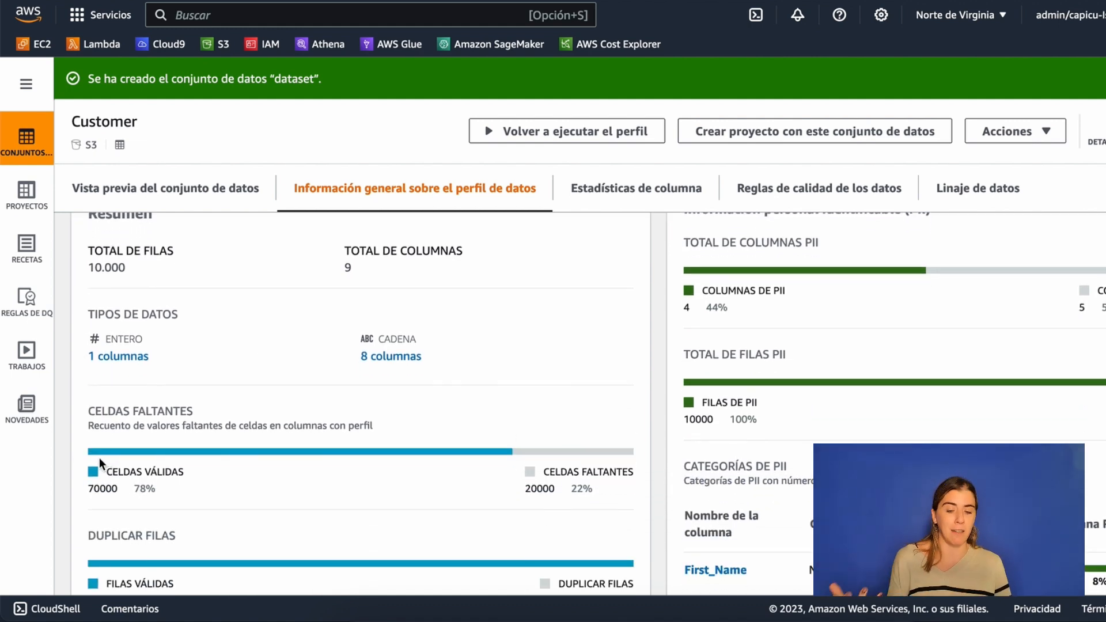
scroll(144, 478, down, 1)
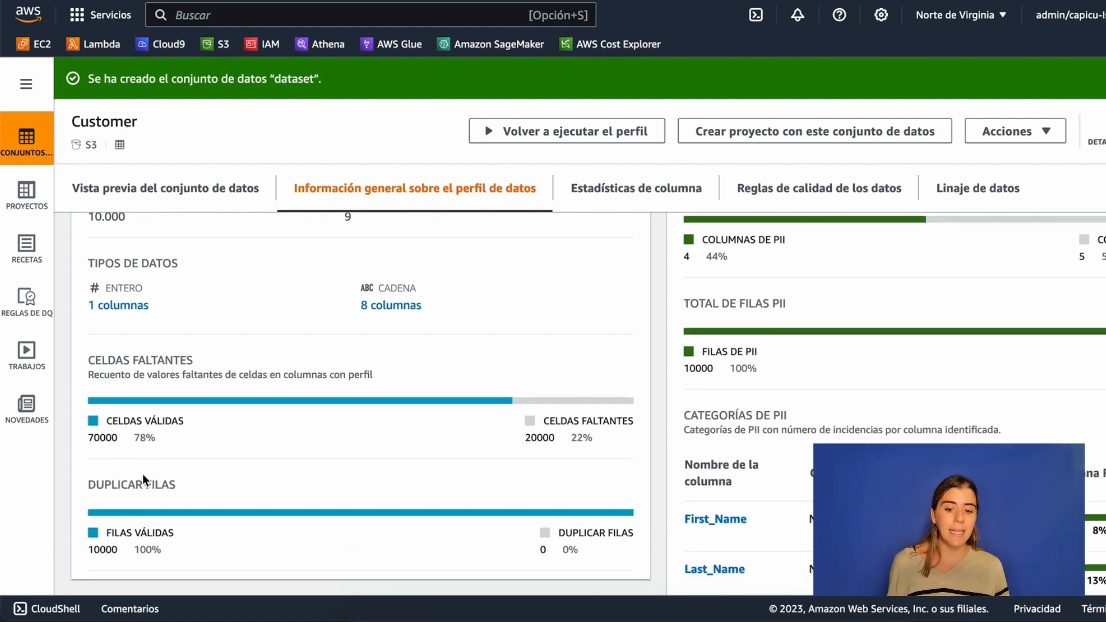
Examine the Customer profile's personally identifiable information, the column correlations and the value distribution chart.
scroll(804, 385, up, 1)
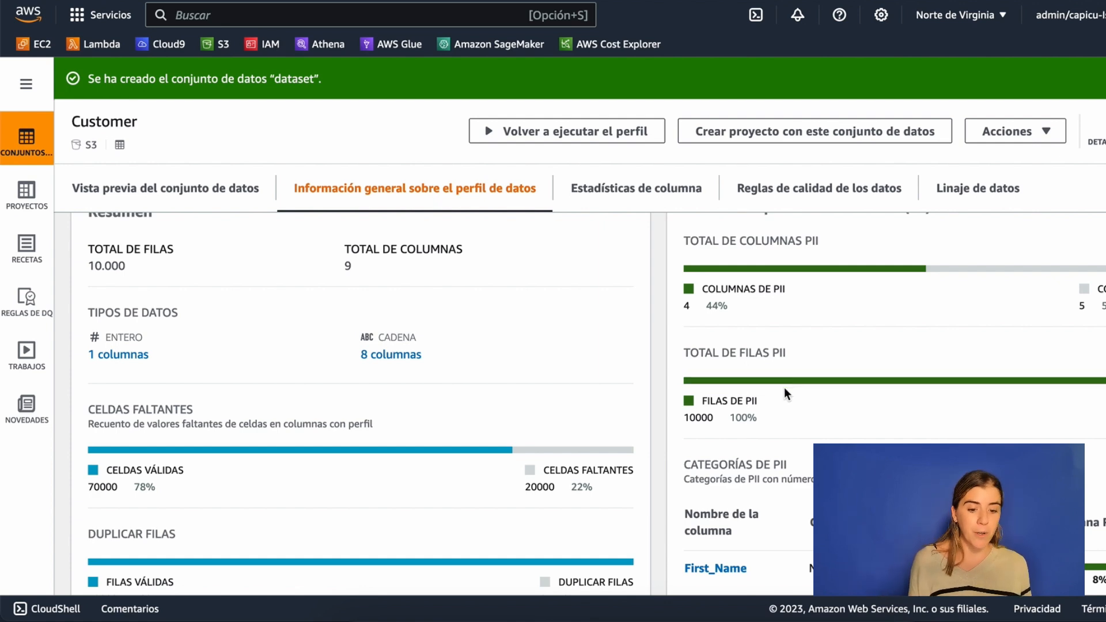
scroll(785, 389, down, 1)
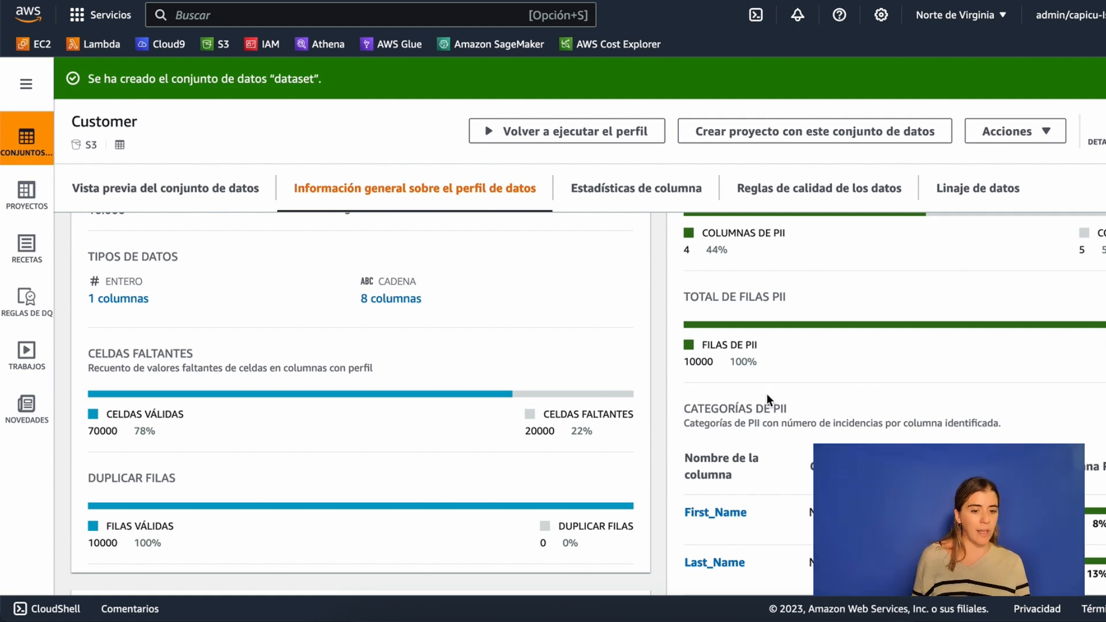
scroll(766, 393, down, 4)
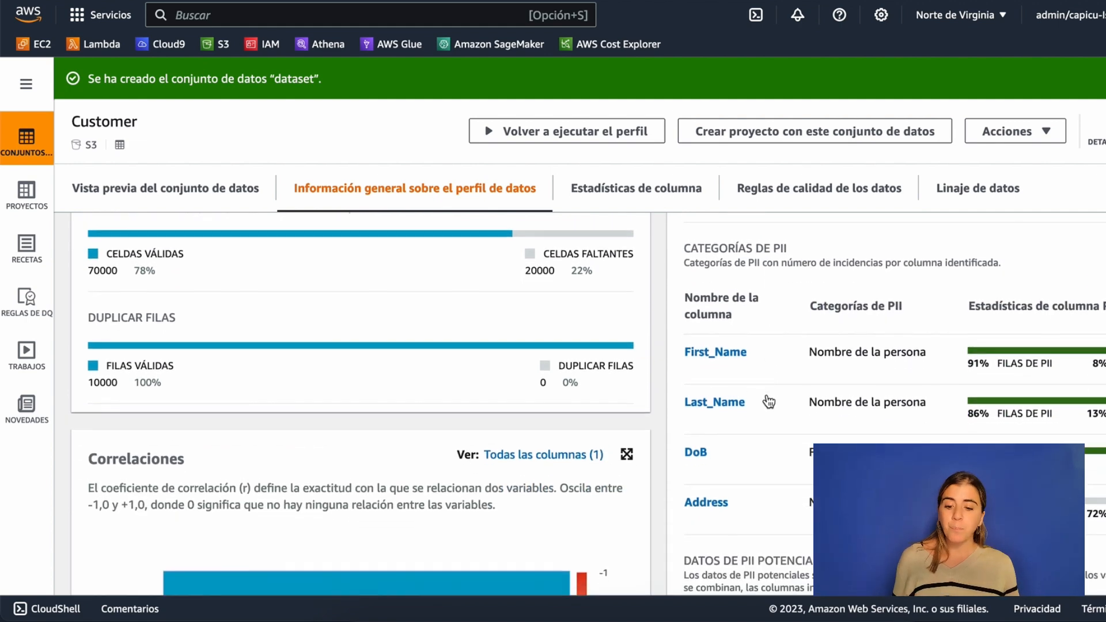
scroll(538, 443, down, 1)
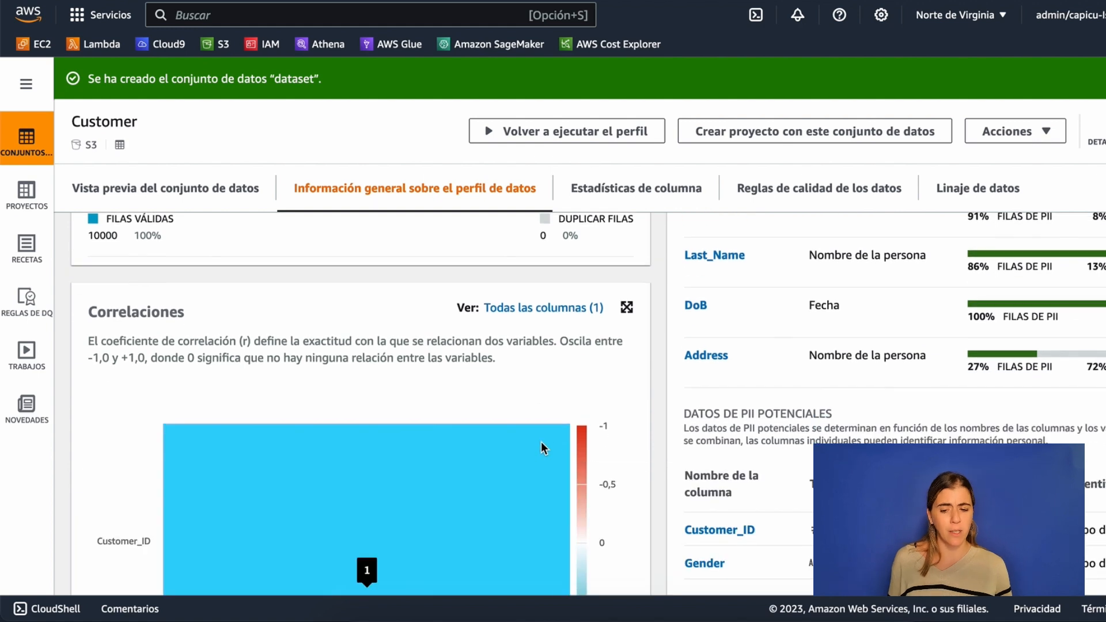
scroll(298, 462, down, 3)
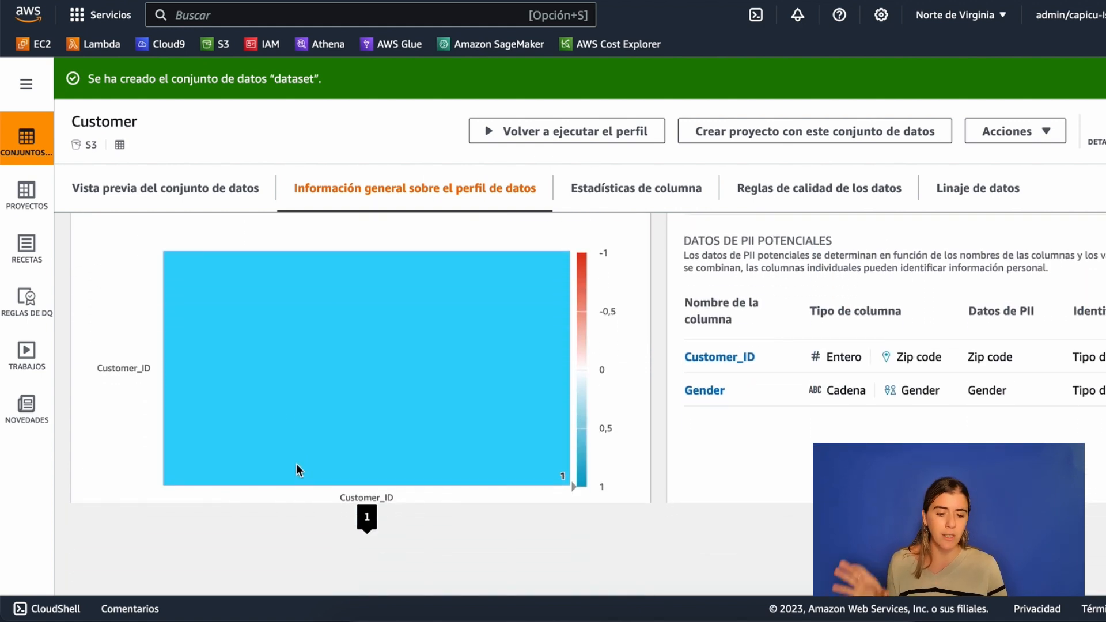
scroll(350, 455, down, 10)
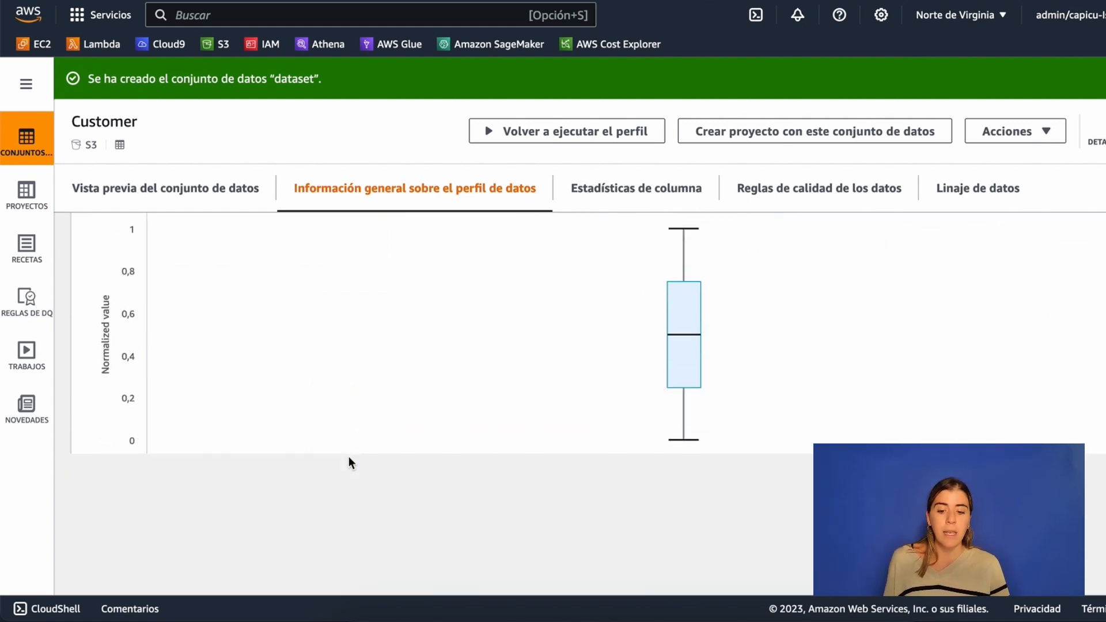
Examine the profile's column summary, comparing data quality, distribution, distinct and unique values, and statistics across the columns.
scroll(348, 461, down, 4)
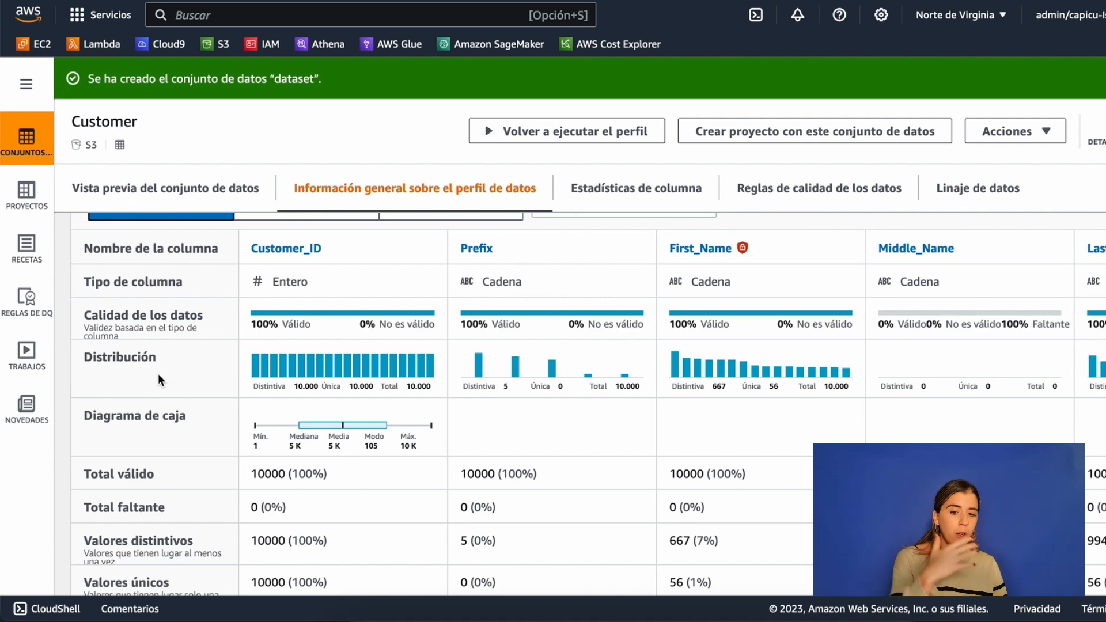
mouse_move(262, 373)
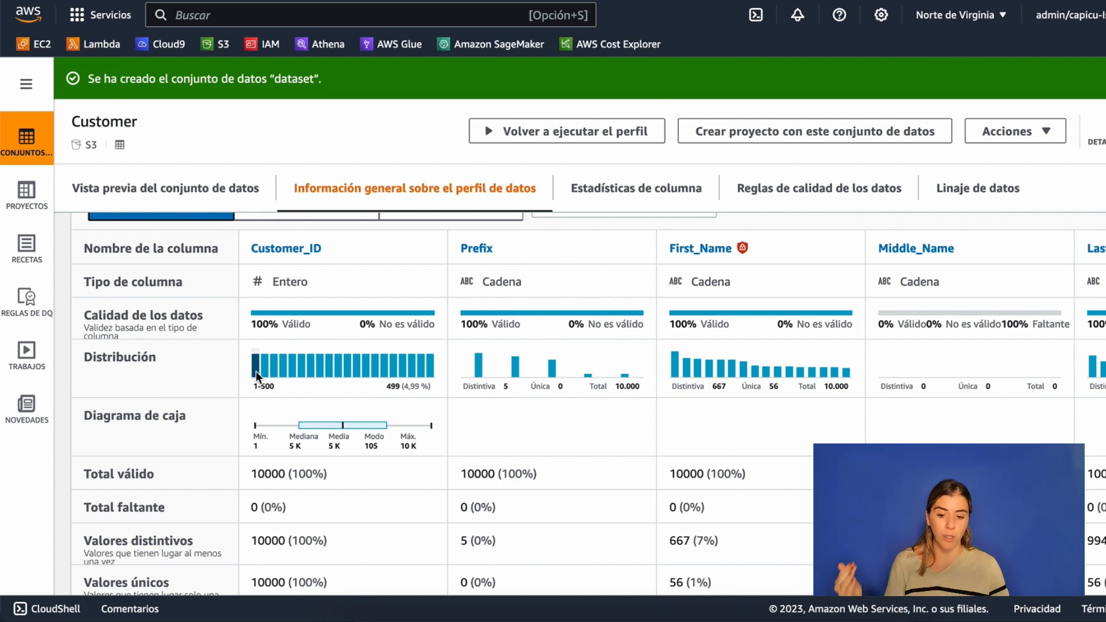
scroll(256, 371, down, 1)
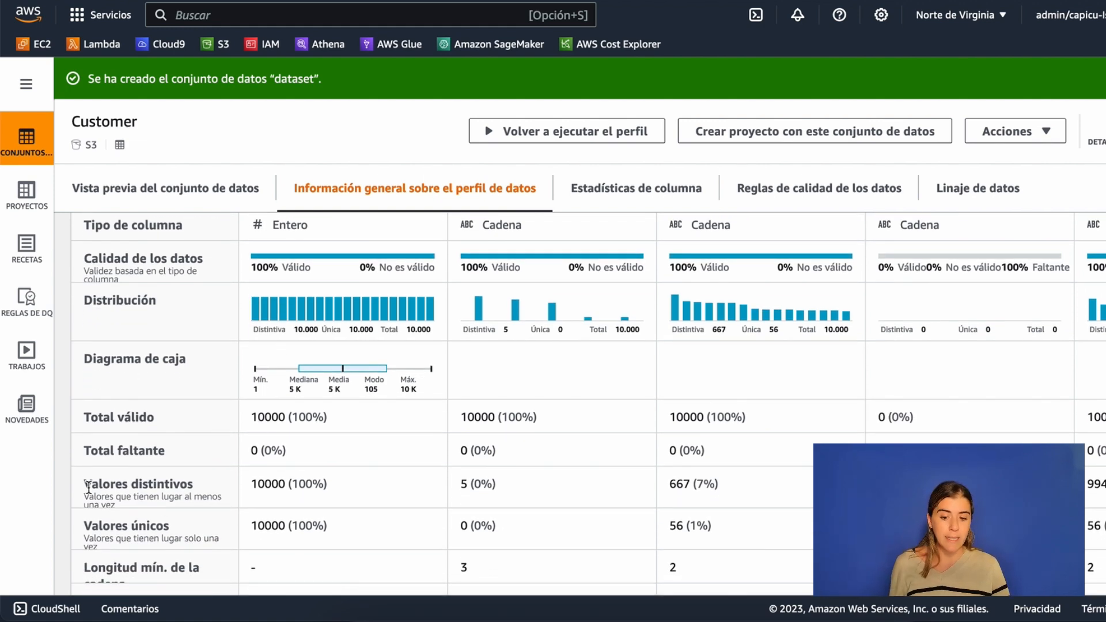
drag(92, 483, 192, 485)
scroll(237, 509, down, 1)
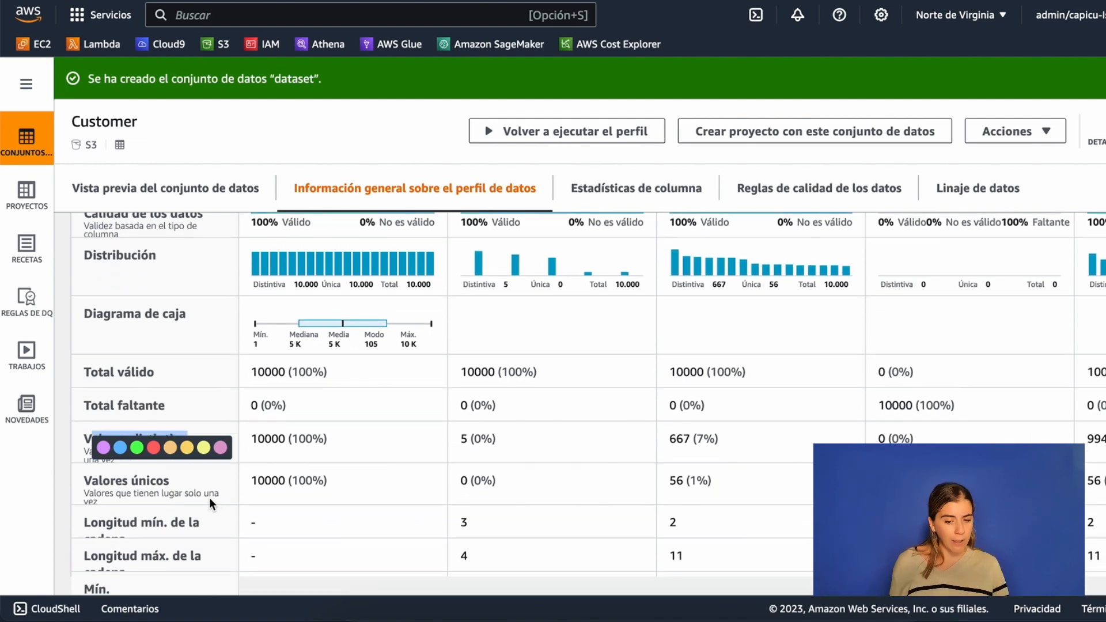
scroll(210, 499, down, 4)
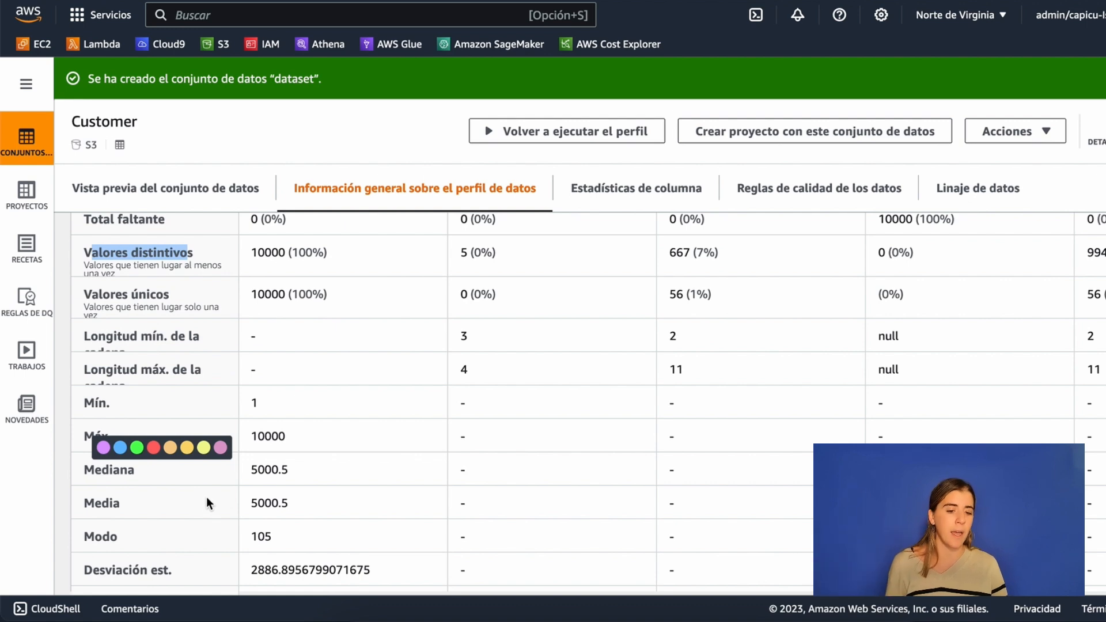
scroll(490, 454, up, 7)
scroll(518, 455, up, 2)
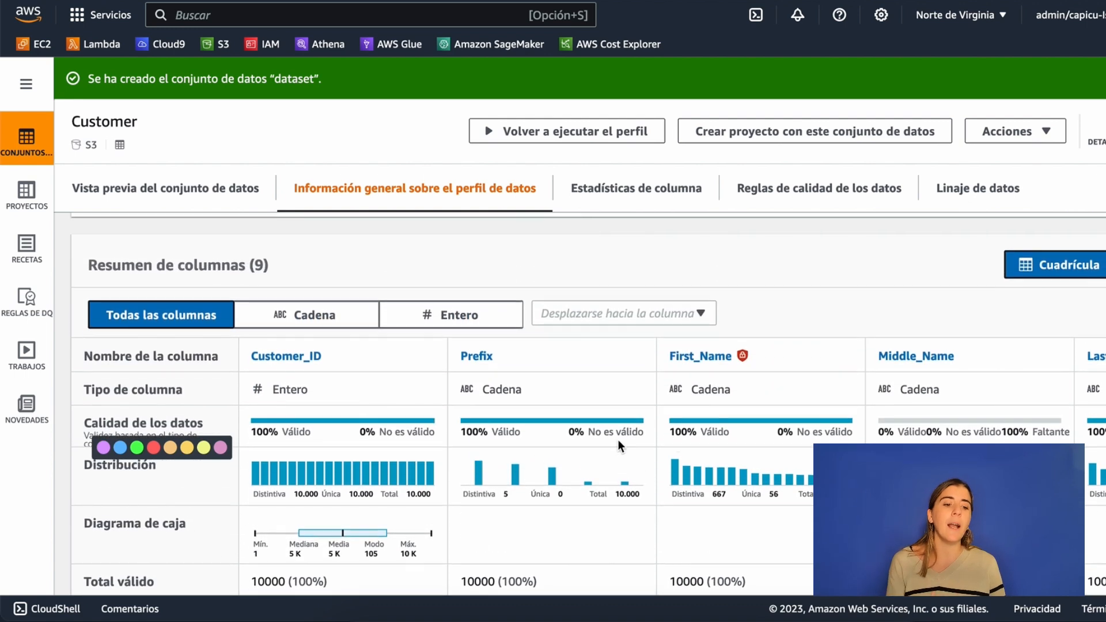
scroll(714, 433, right, 5)
scroll(710, 433, right, 5)
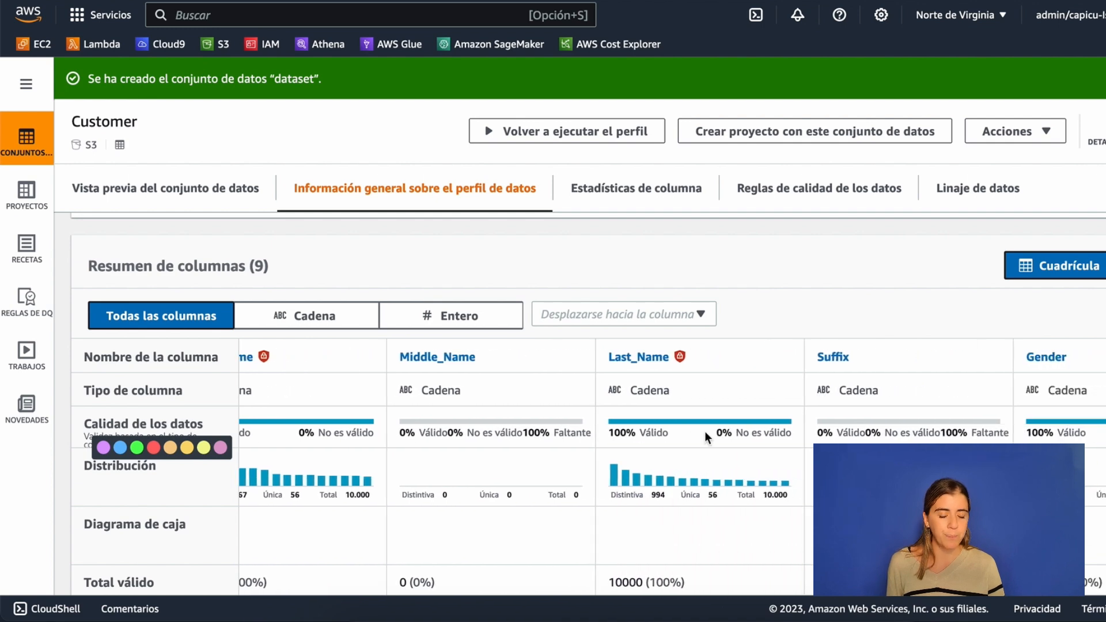
Review the data quality rules of the Customer dataset, including the duplicate-rows and Cliente en US rules.
scroll(704, 432, up, 4)
scroll(702, 432, up, 7)
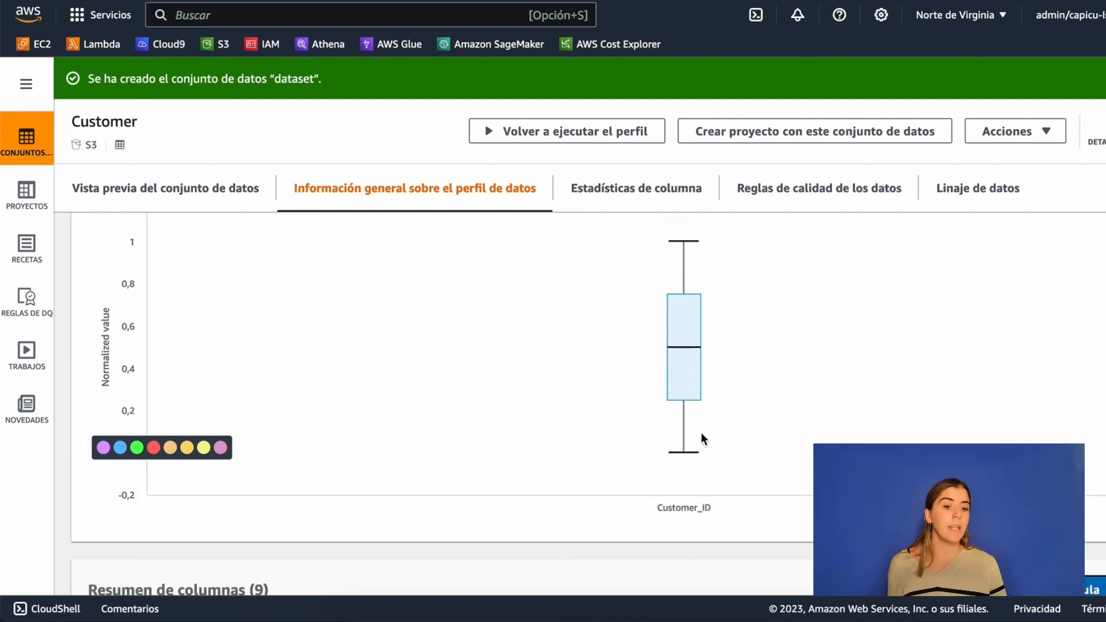
click(772, 211)
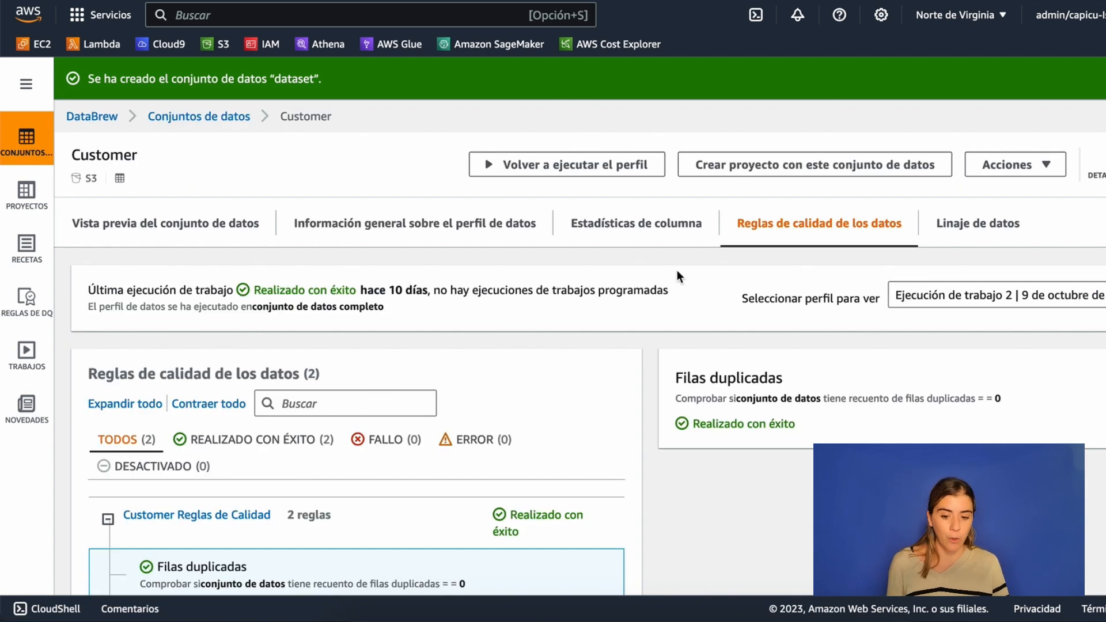
scroll(679, 265, down, 3)
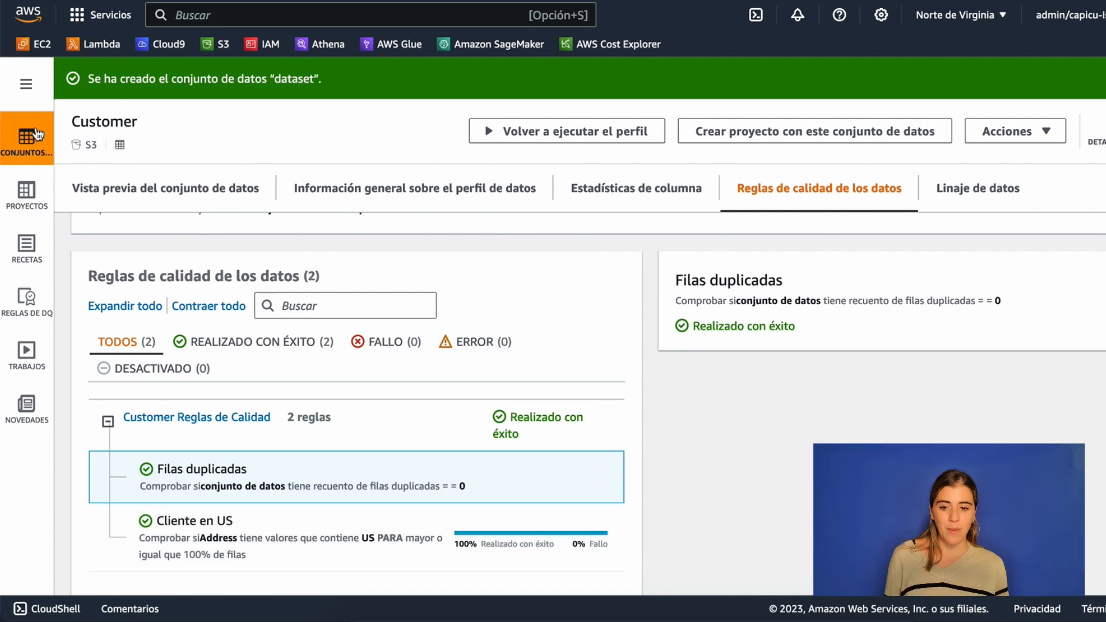
Open the TransformarCustomer project and examine the applied steps of its recipe.
click(21, 183)
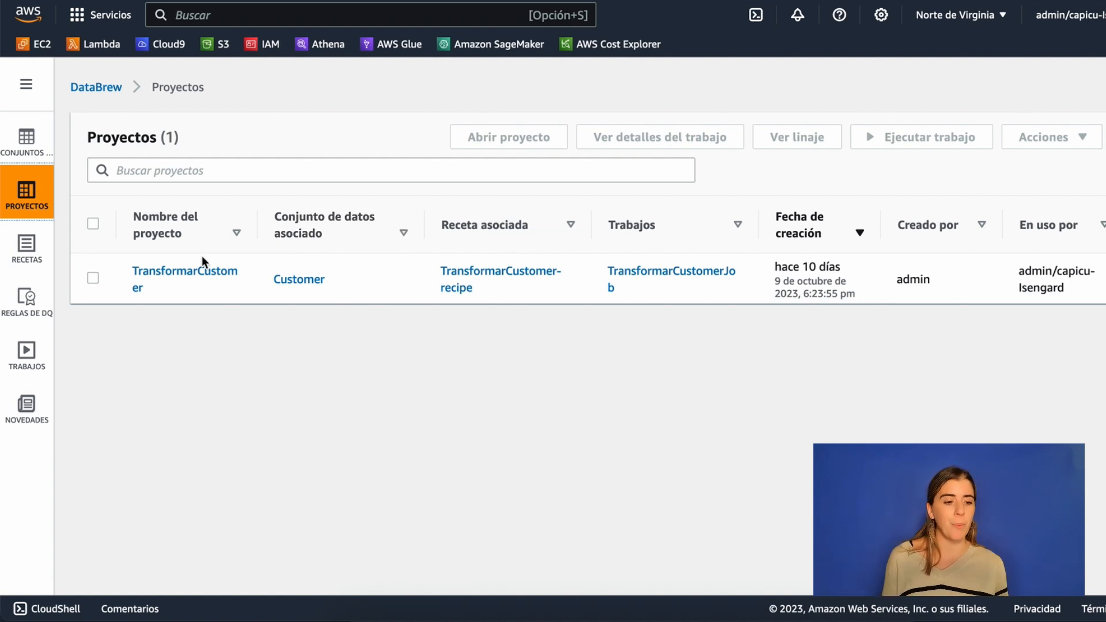
click(199, 270)
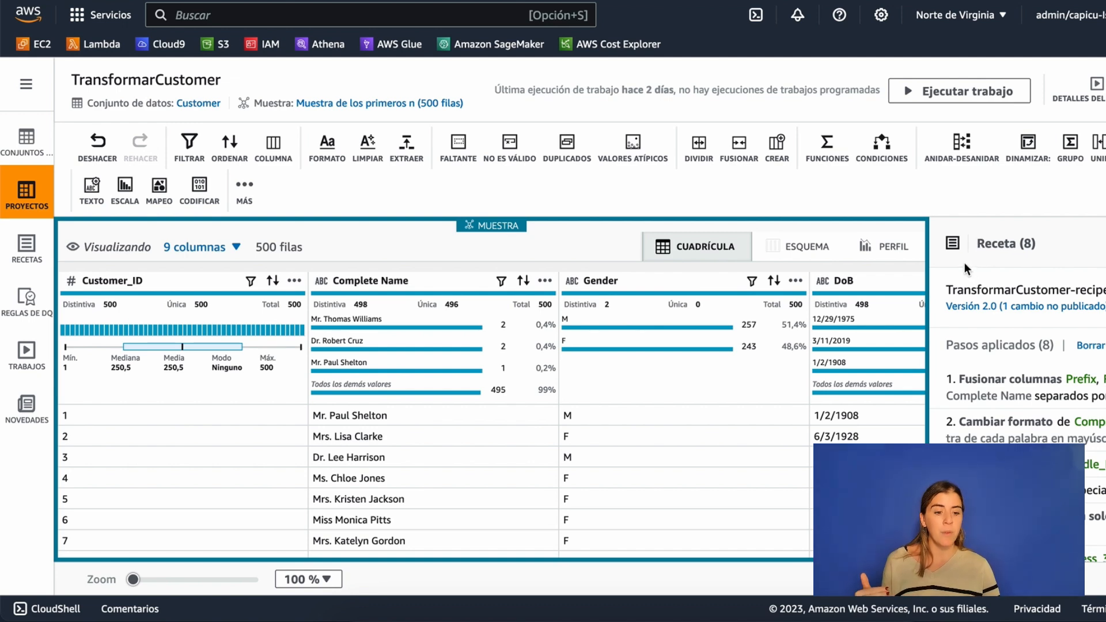
scroll(975, 368, down, 2)
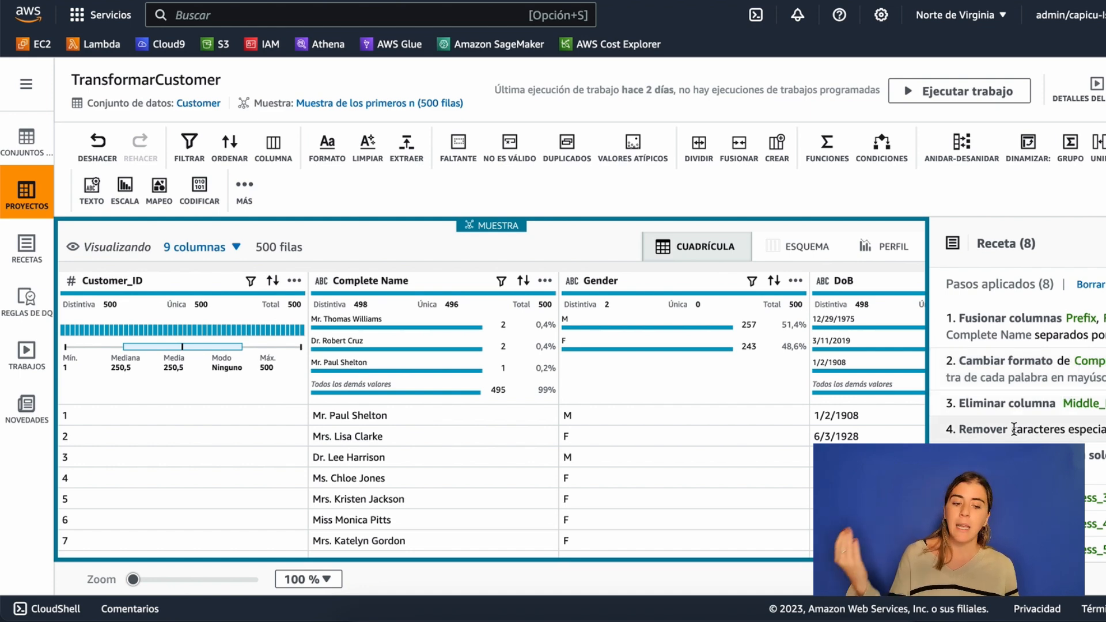
scroll(1008, 457, down, 1)
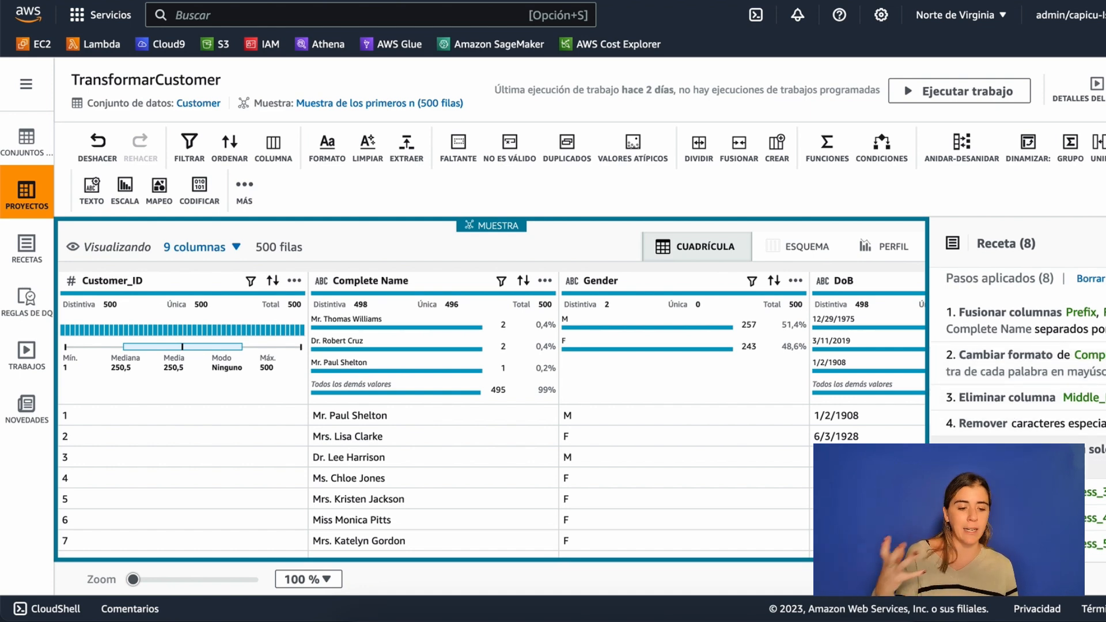
scroll(1008, 474, down, 1)
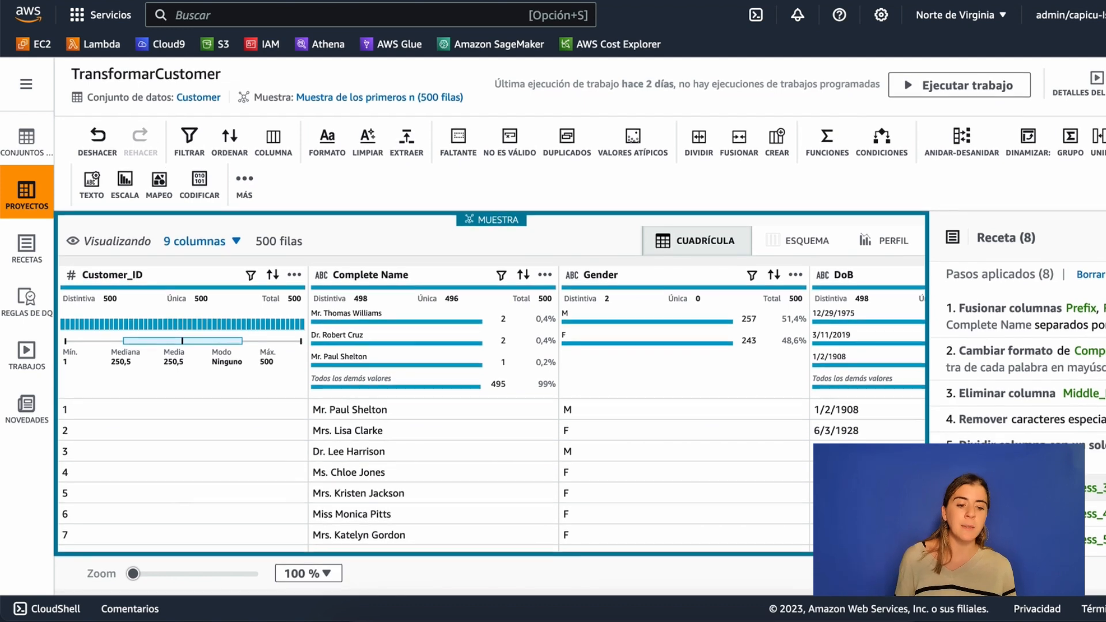
Start a Redact data-masking transformation with Complete Name as the source column.
scroll(1008, 474, up, 1)
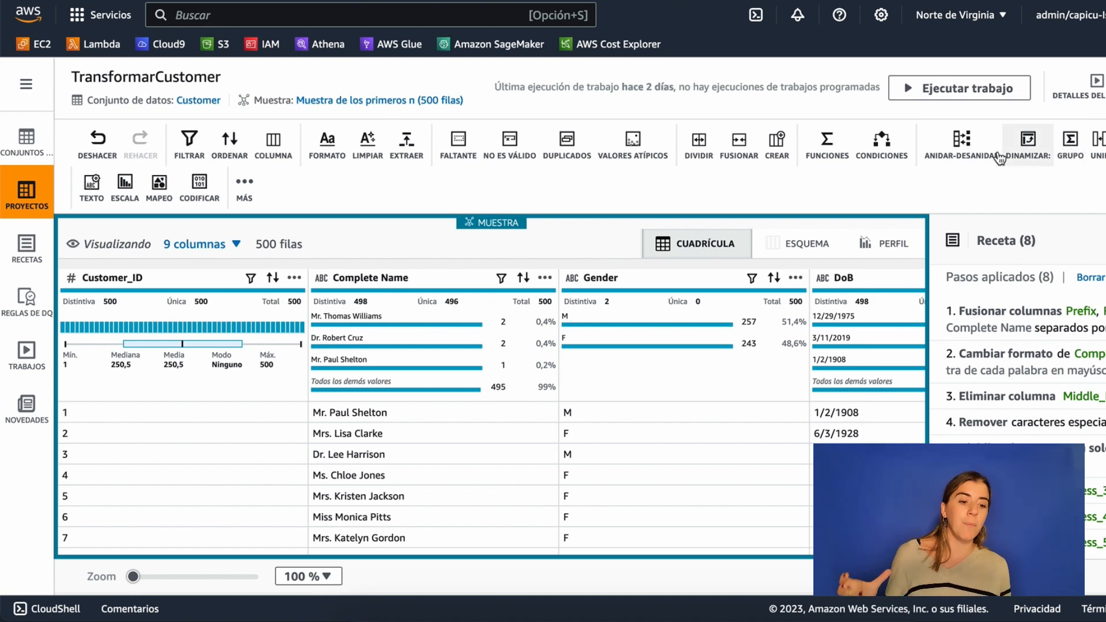
click(246, 199)
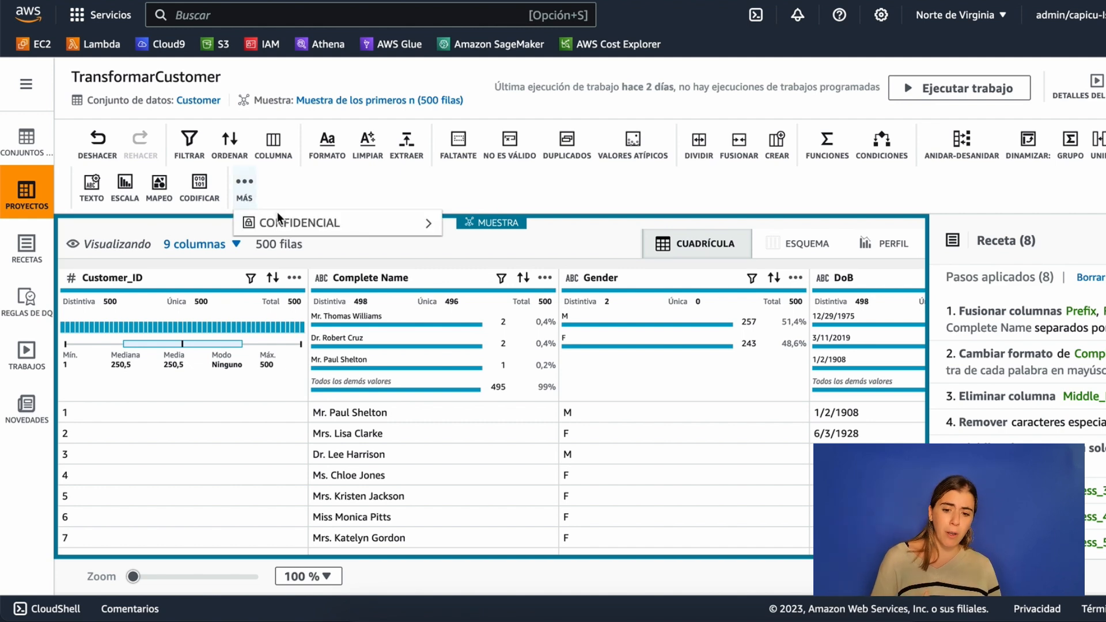
mouse_move(277, 222)
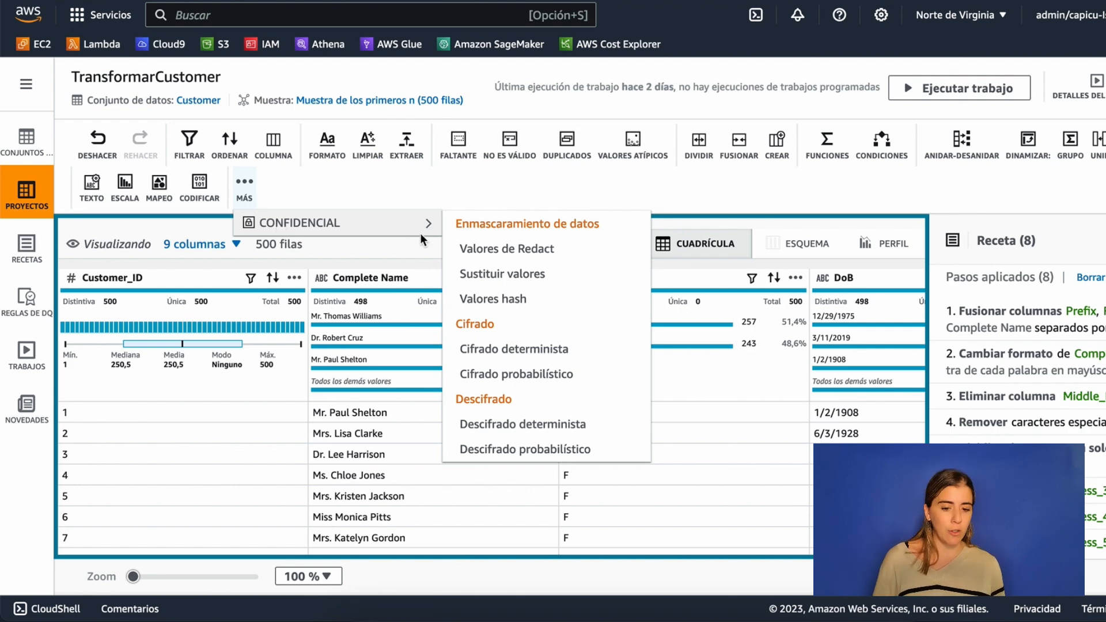
click(488, 247)
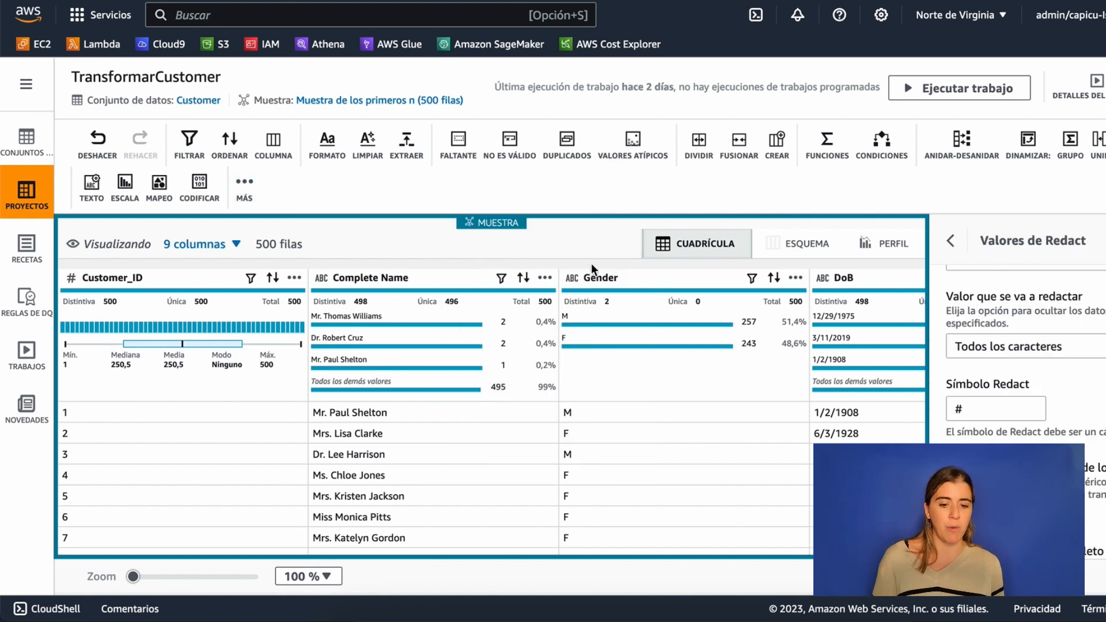
scroll(1042, 309, up, 2)
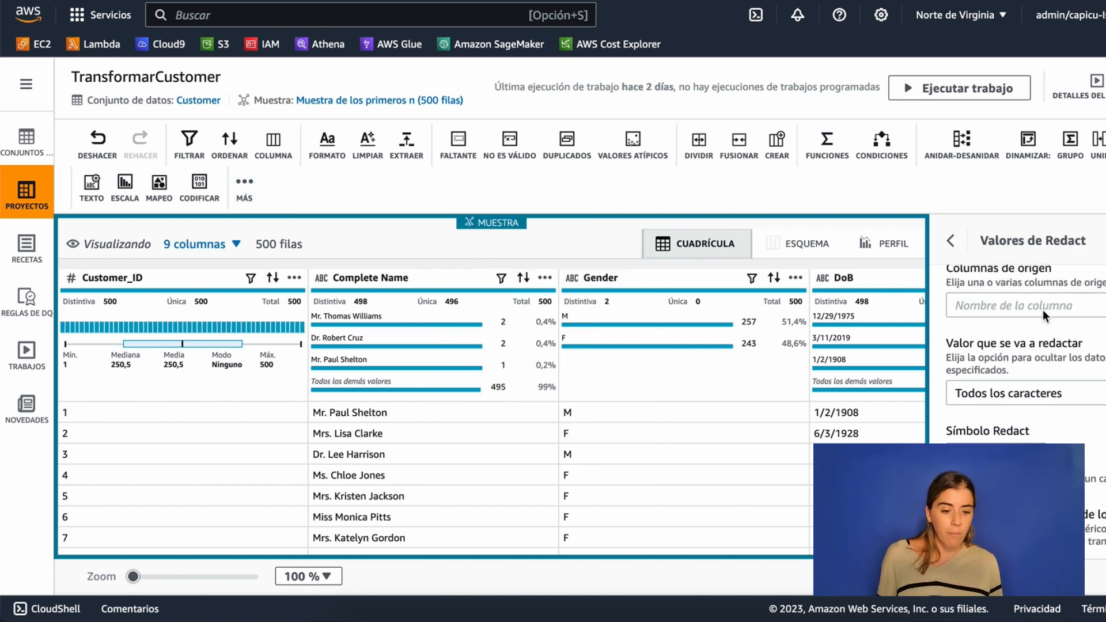
click(1043, 307)
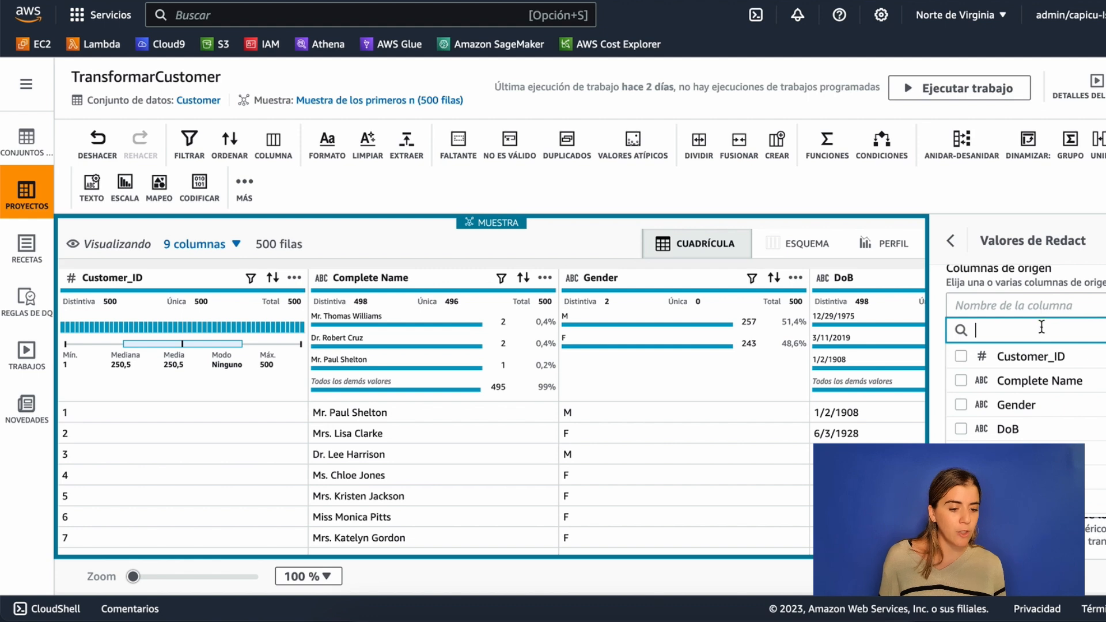
click(1035, 380)
key(Escape)
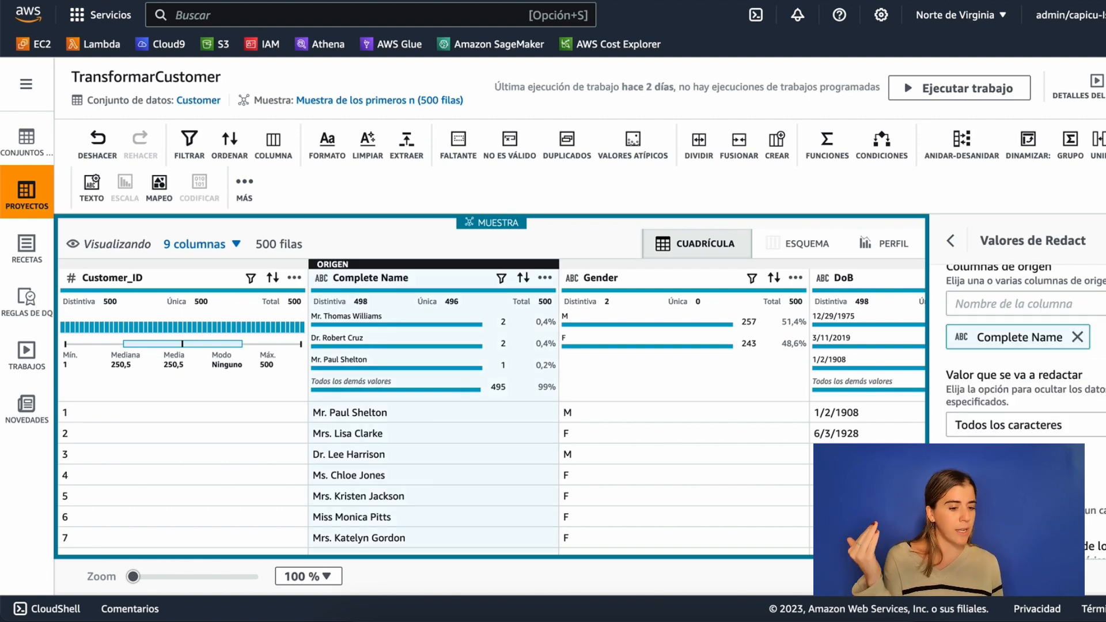
Apply the redaction to all characters in all rows, using # as the redact symbol.
scroll(1075, 401, down, 2)
click(1008, 406)
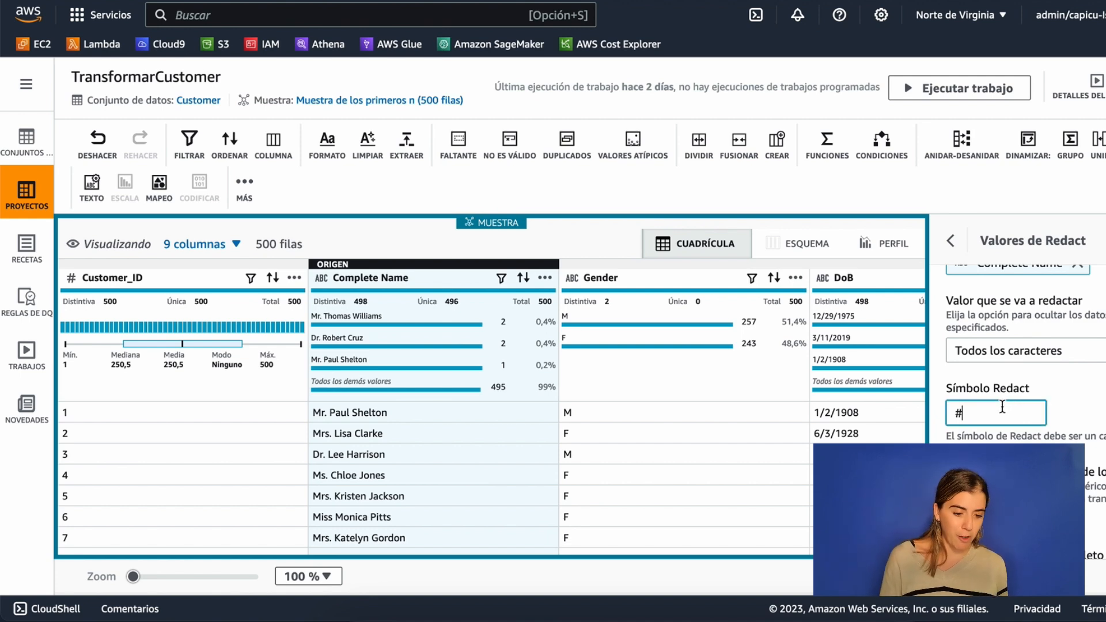
scroll(1005, 409, down, 2)
scroll(1004, 405, down, 5)
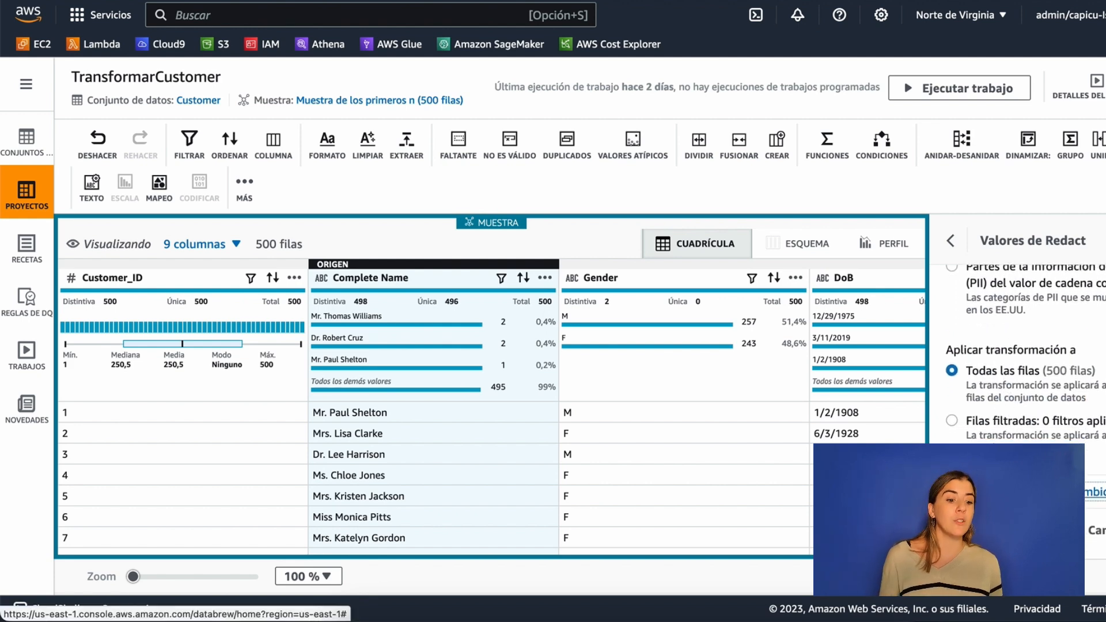
click(1059, 492)
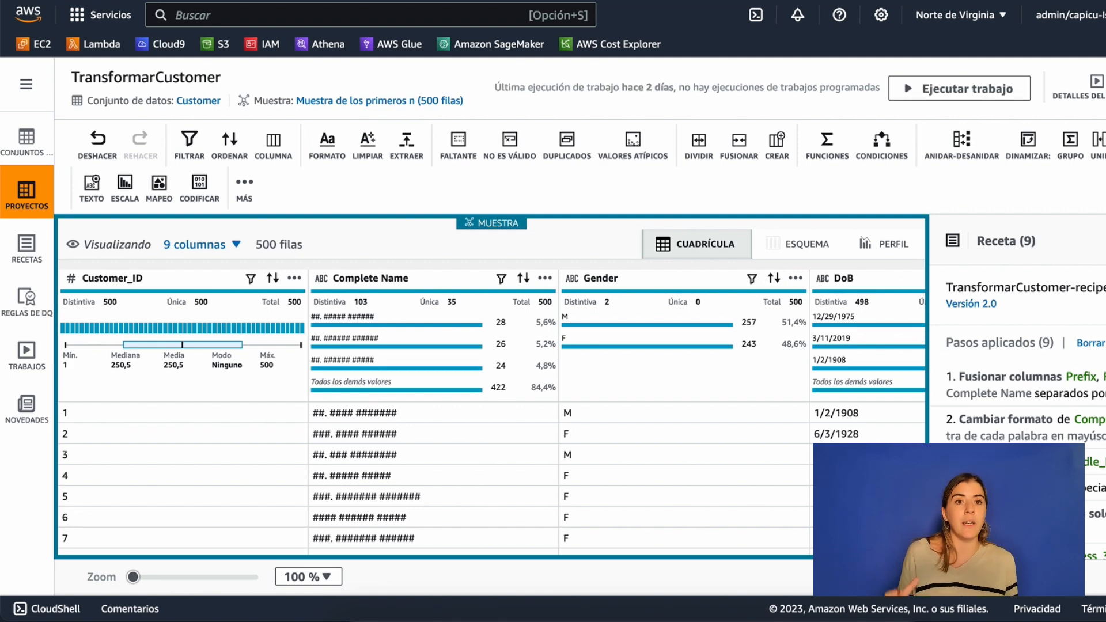
Publish the TransformarCustomer recipe without a version description and start a new job from the published recipe.
click(1103, 240)
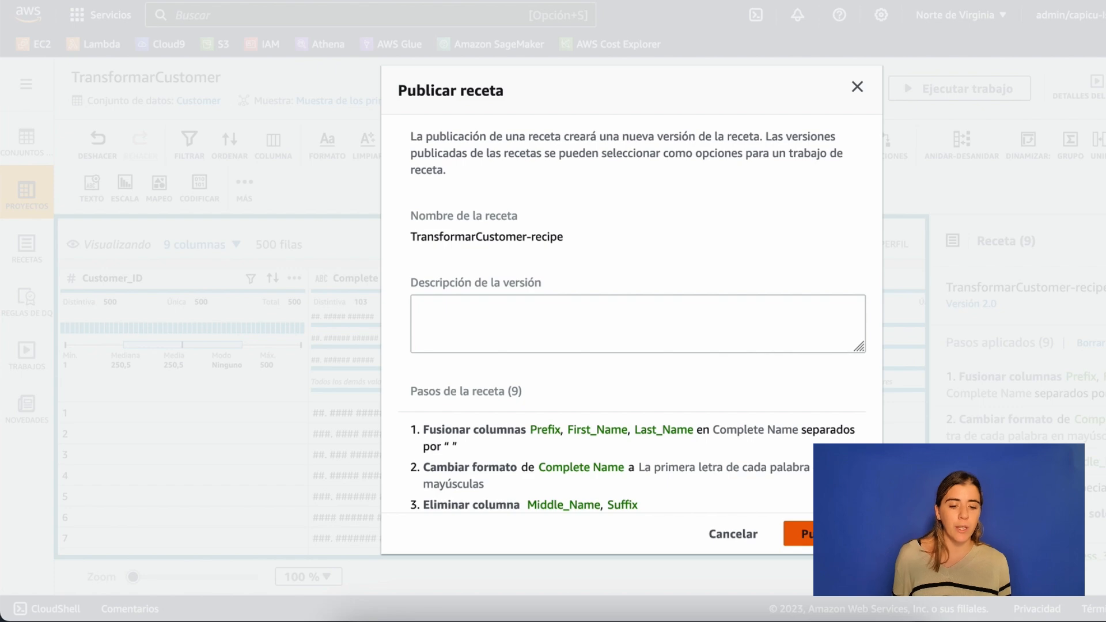
click(823, 534)
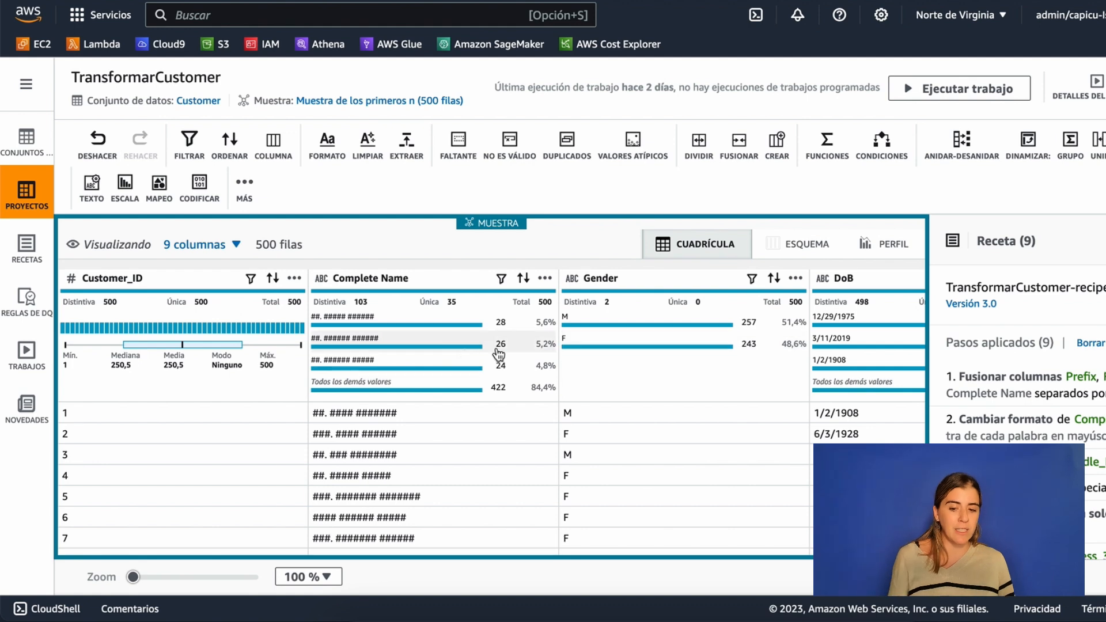
click(29, 269)
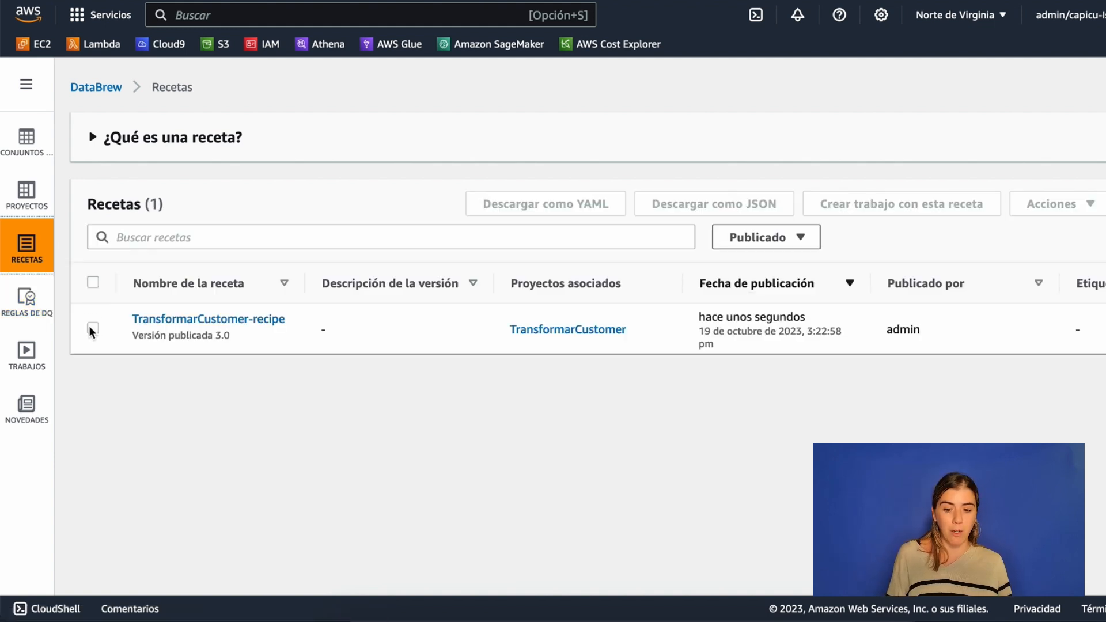
click(91, 328)
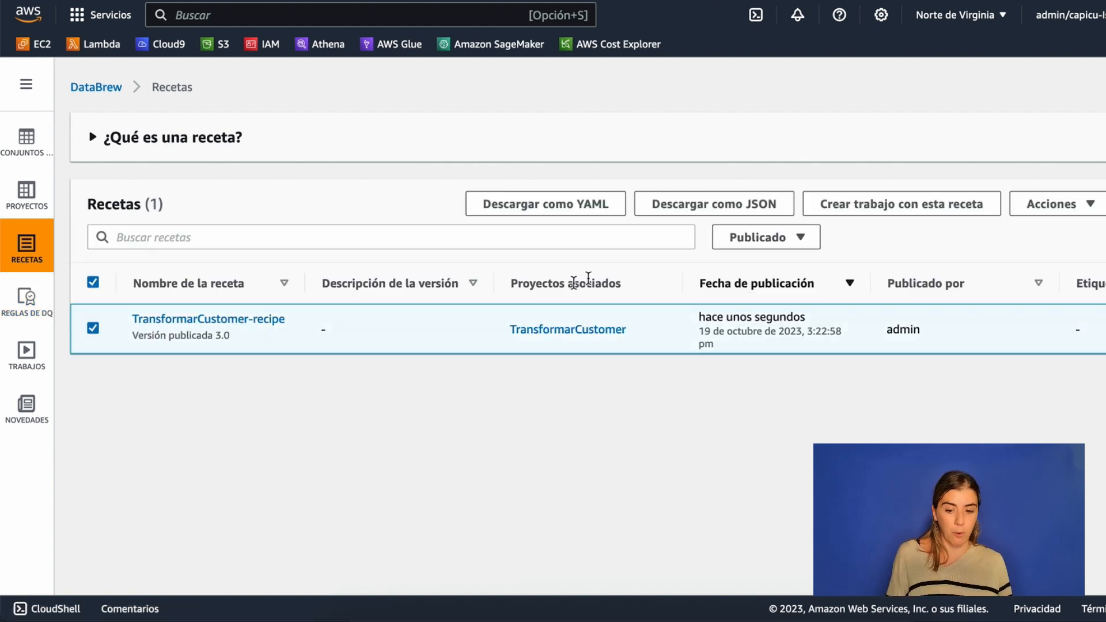
click(847, 204)
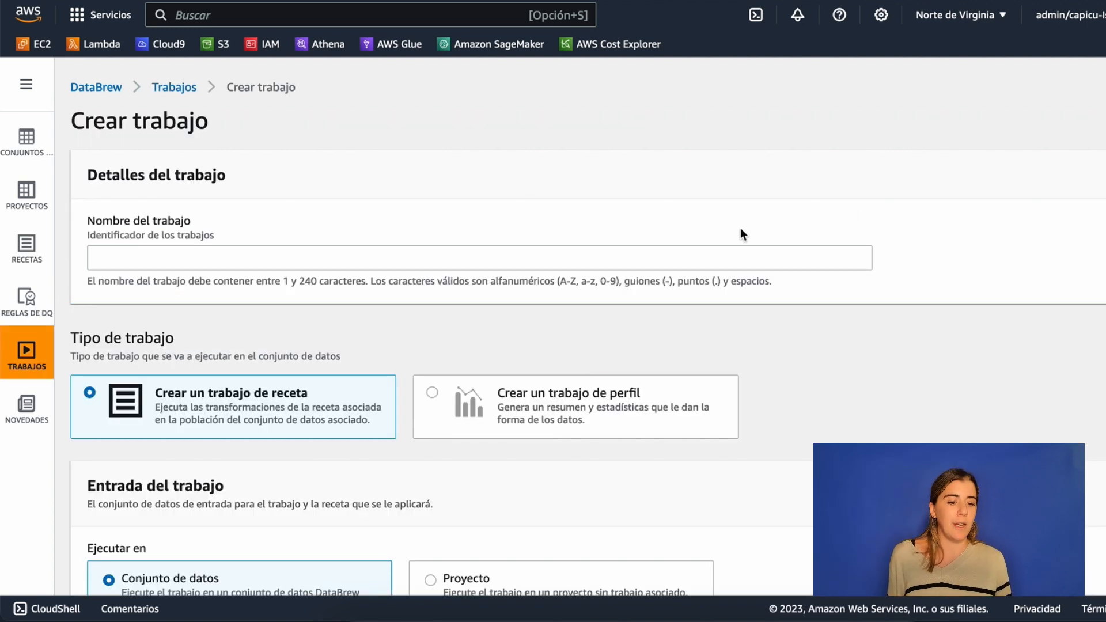
Name the recipe job "transform" and choose Customer as its input dataset.
click(530, 261)
text(tran)
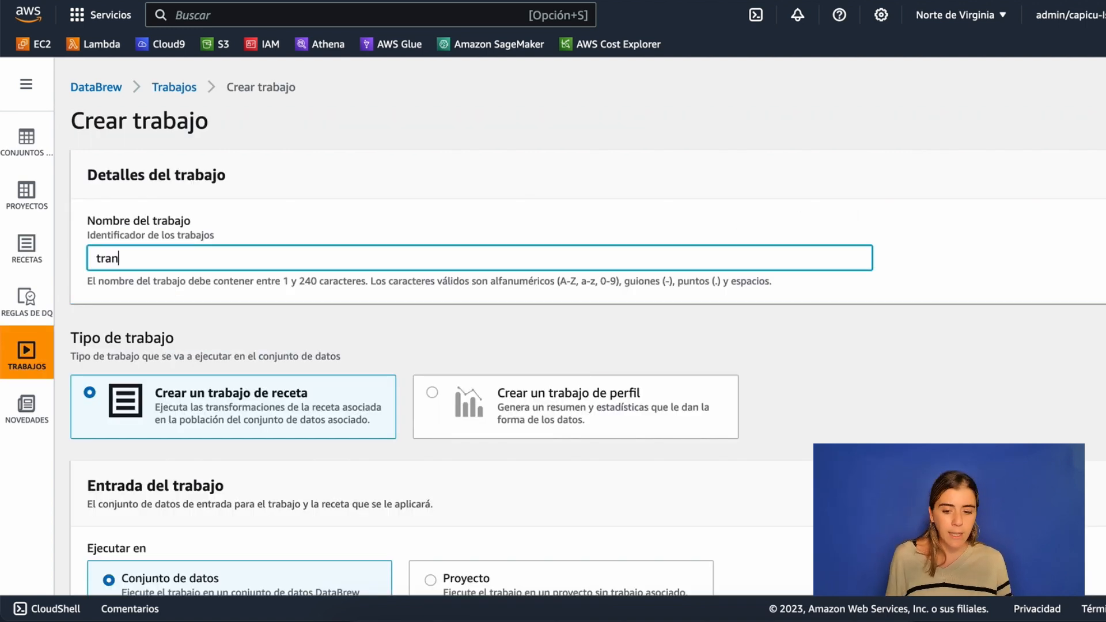
text(sform)
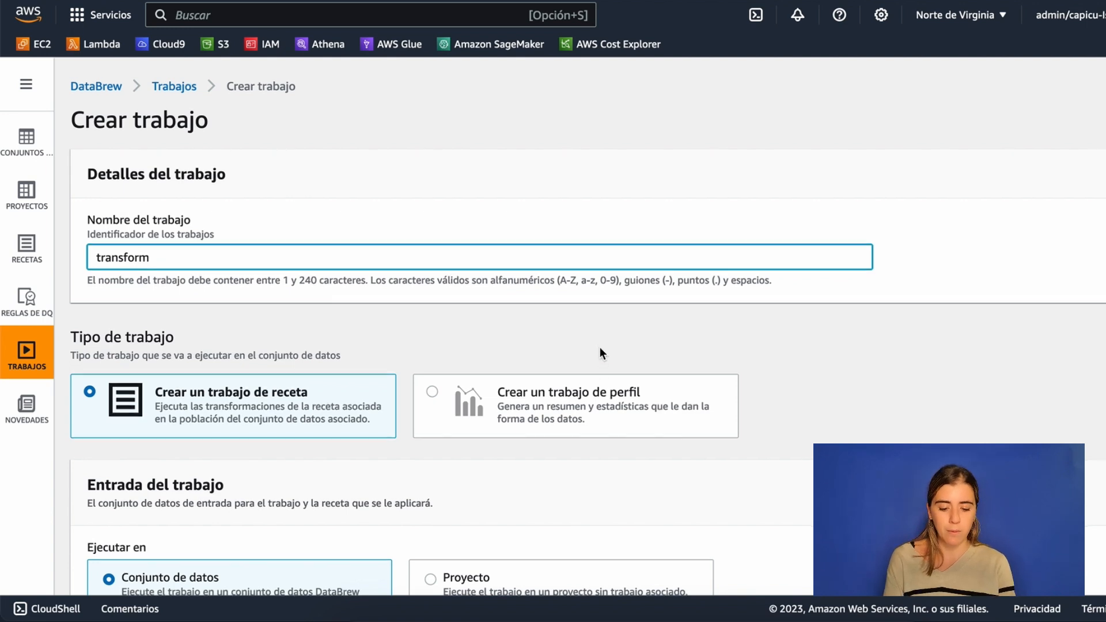
scroll(600, 346, down, 5)
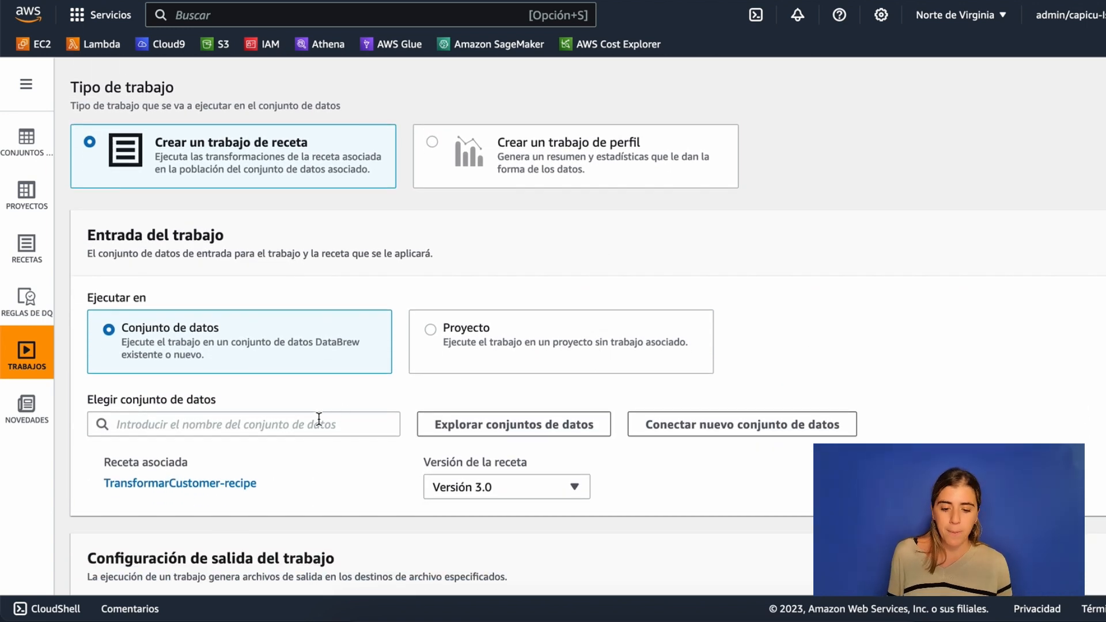
click(318, 419)
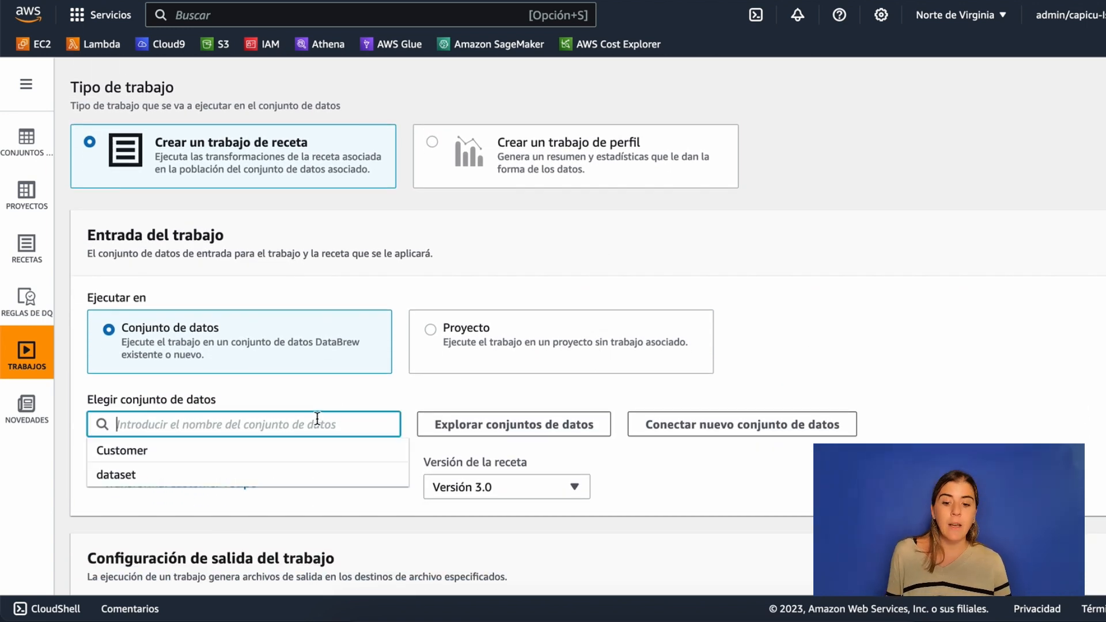
click(297, 449)
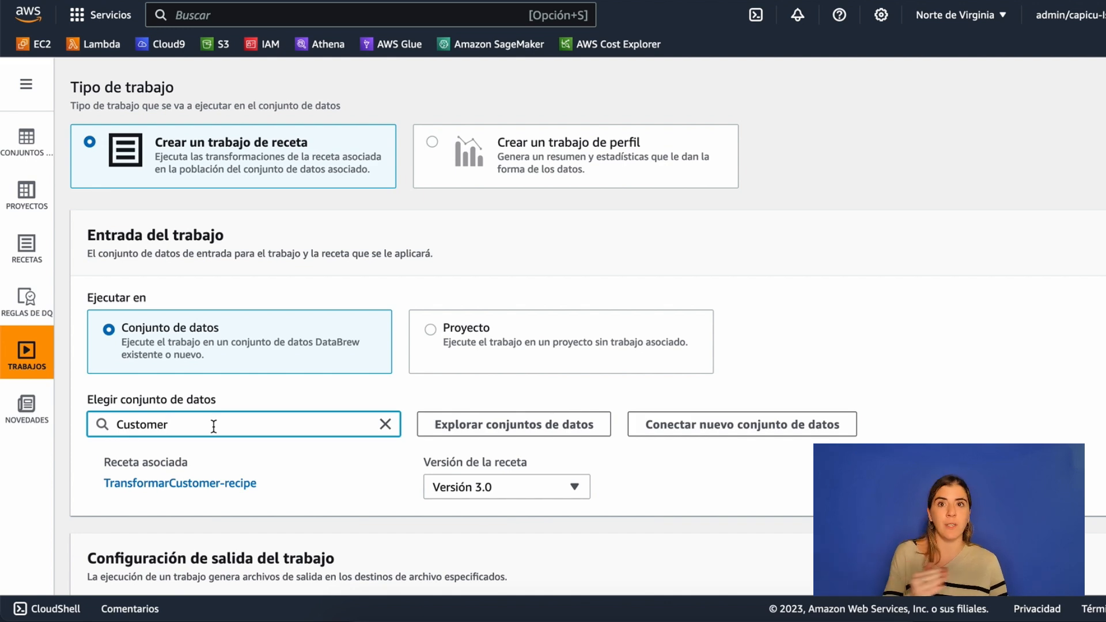
Set the job's S3 output location to s3://glue-databrew-immersionday-s3bucket3feedc04-4nt9zj3ydmrk/output/.
scroll(214, 425, down, 8)
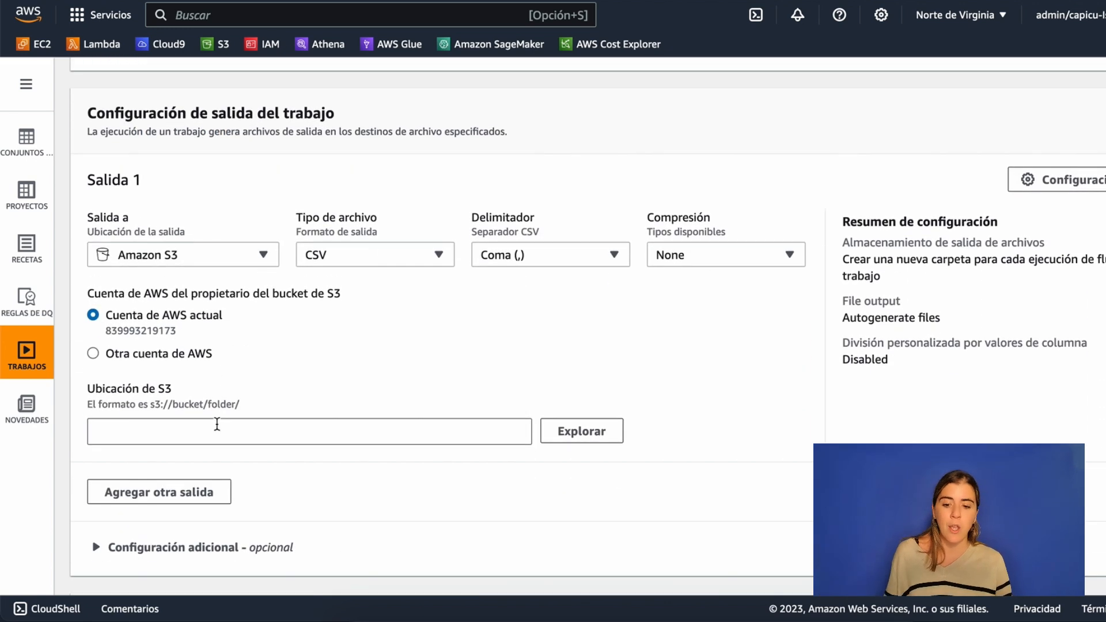
click(469, 439)
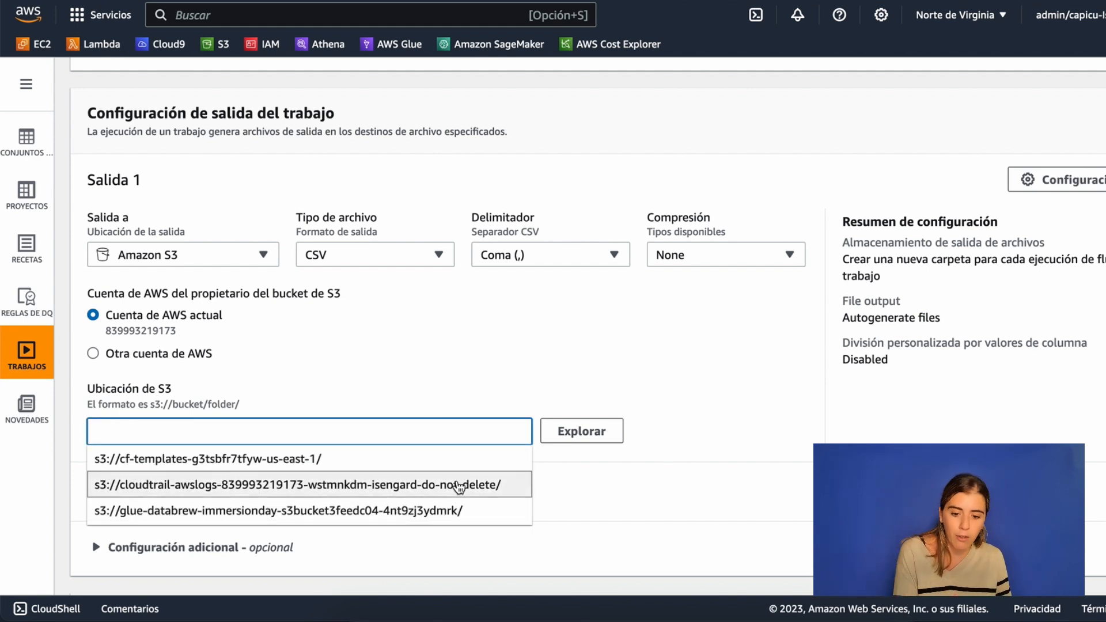
click(458, 510)
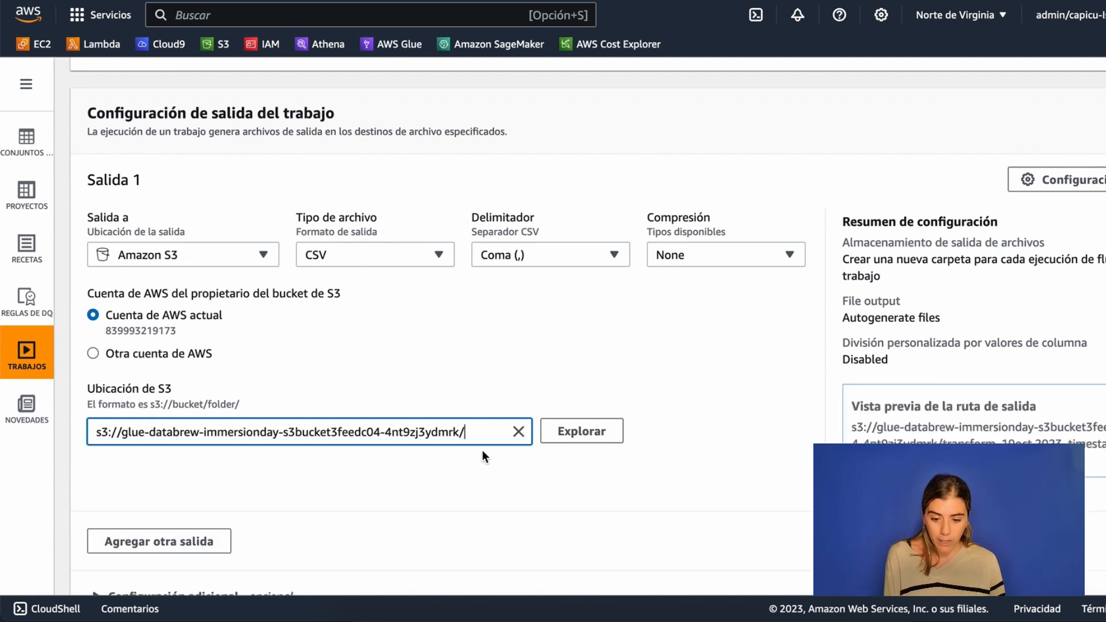
text(output/)
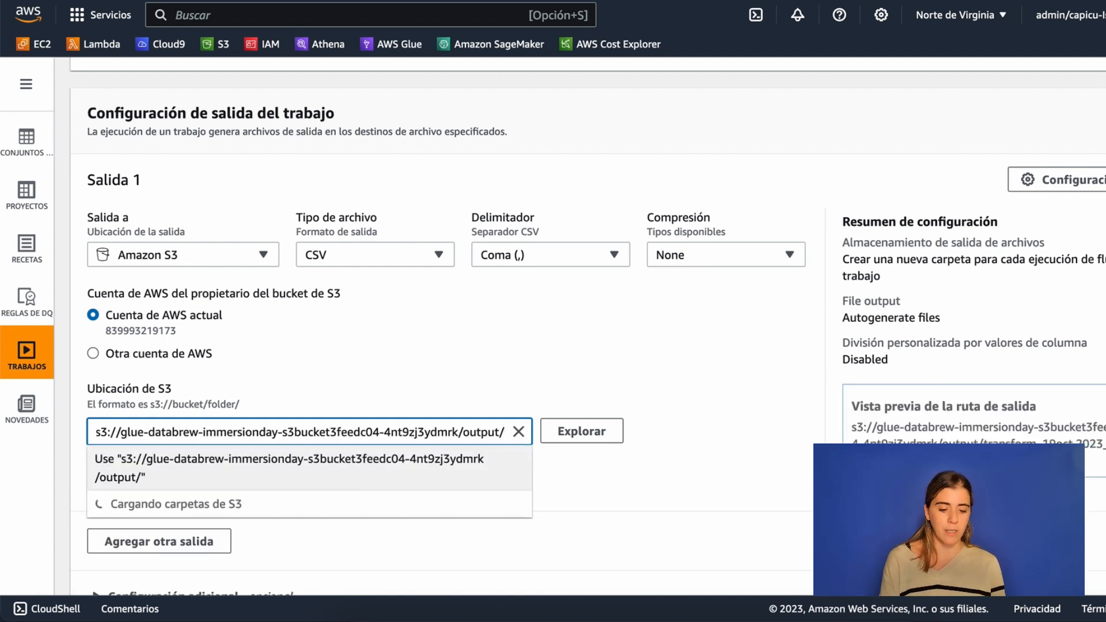
click(631, 502)
scroll(631, 501, down, 3)
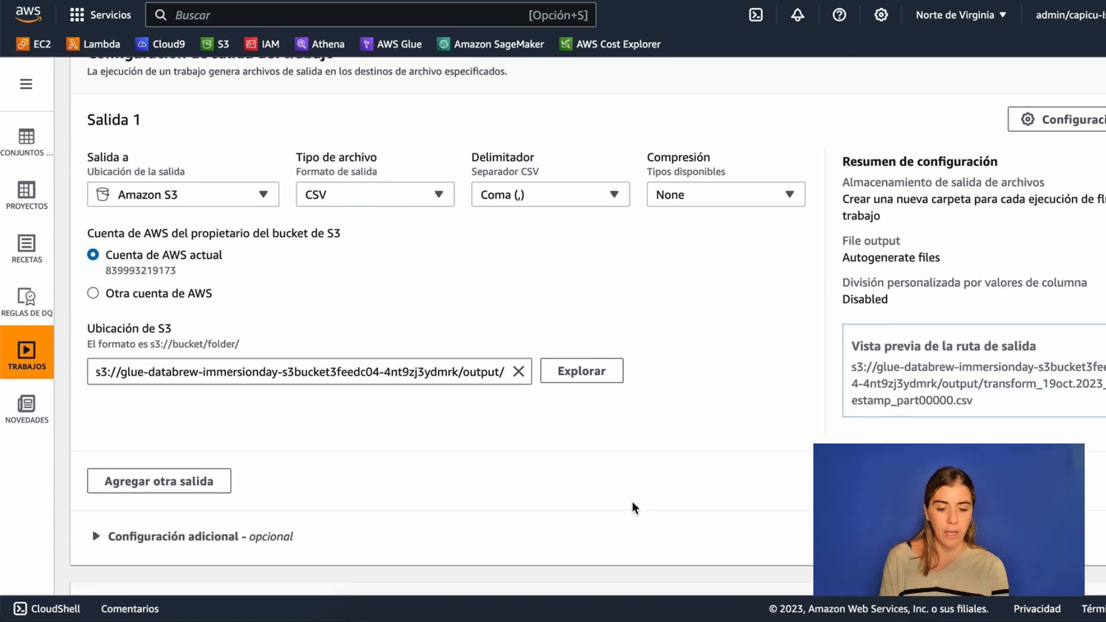
Assign the AWSGlueDataBrewServiceRole-ID role, then create and run the job under the name transform-data.
scroll(632, 504, down, 6)
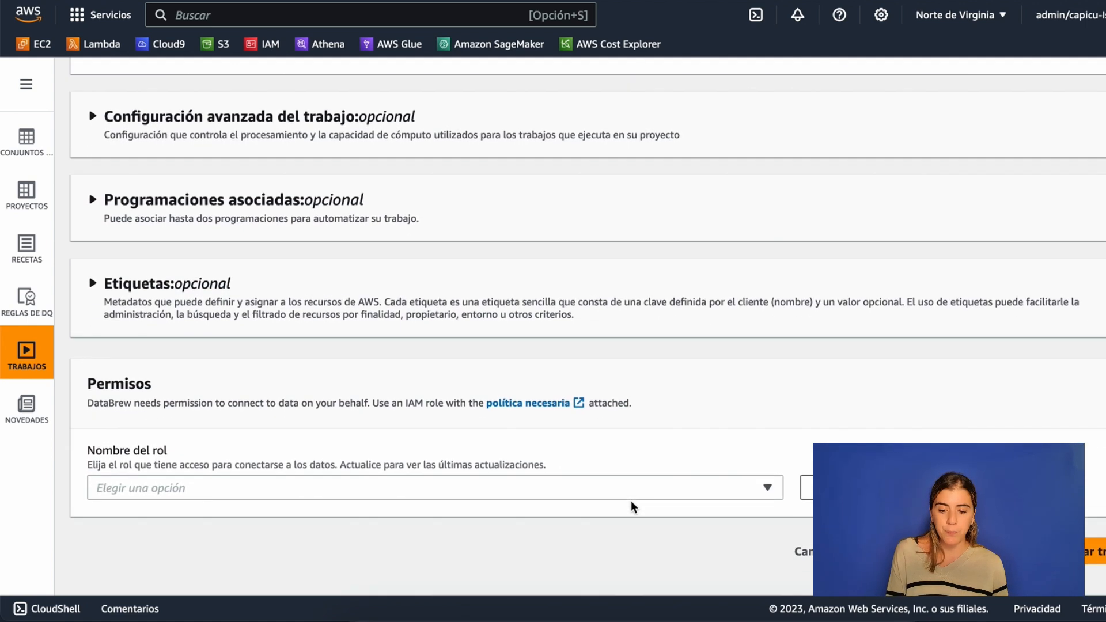
click(591, 489)
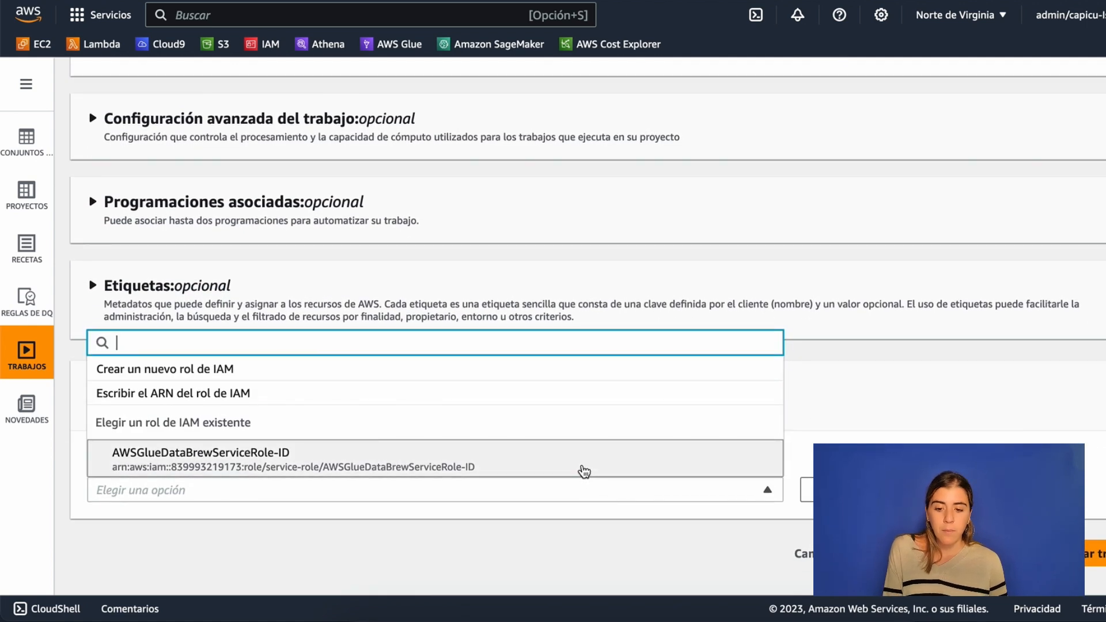
click(583, 471)
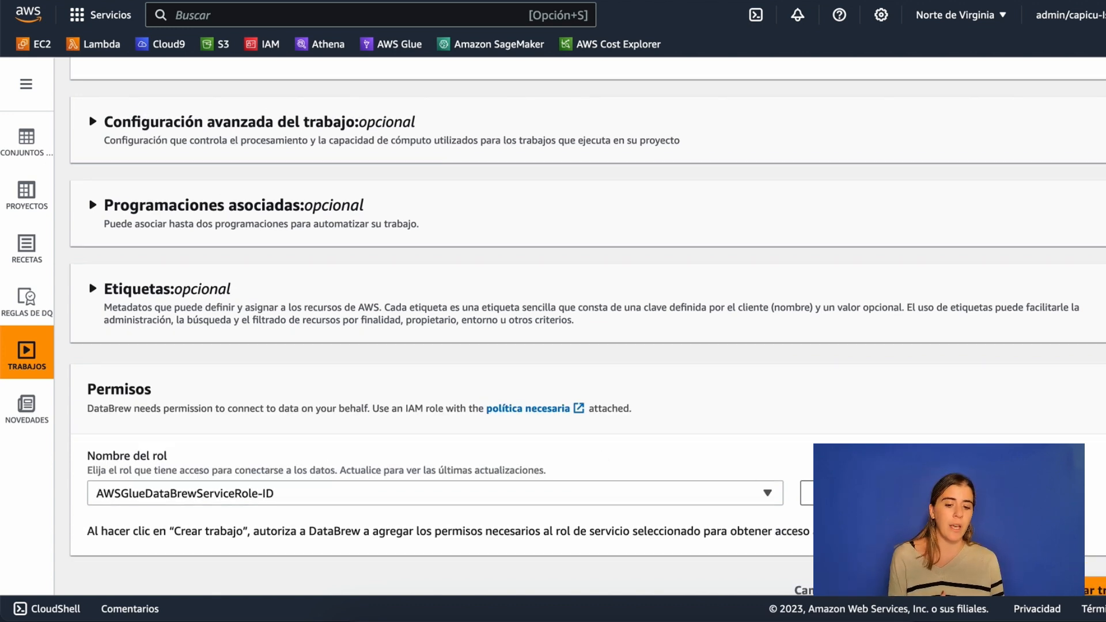
scroll(603, 455, down, 1)
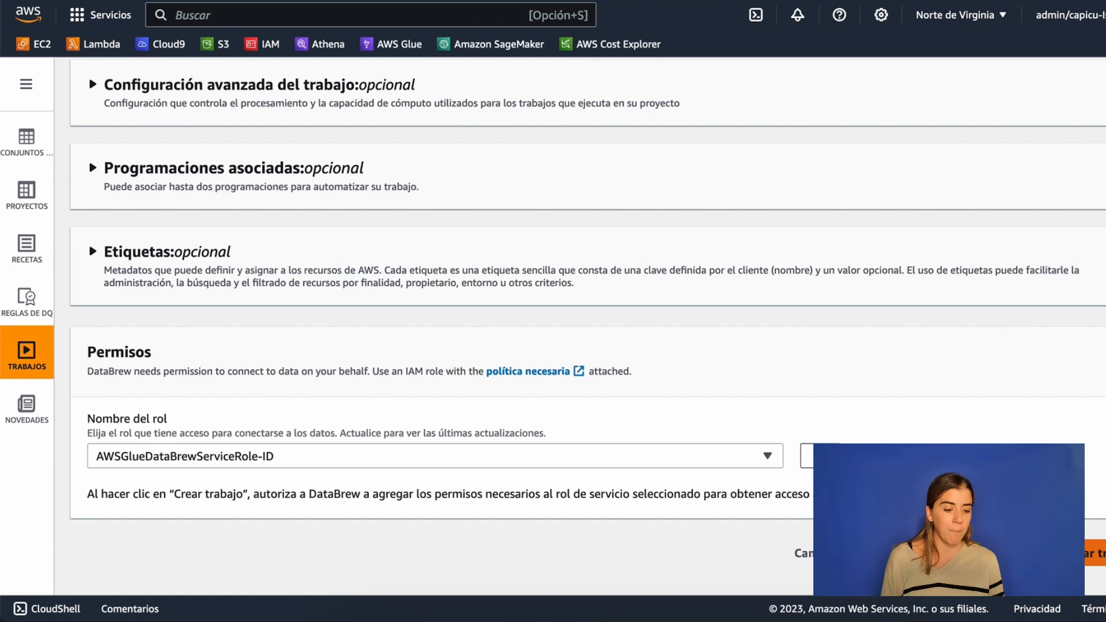
click(1043, 555)
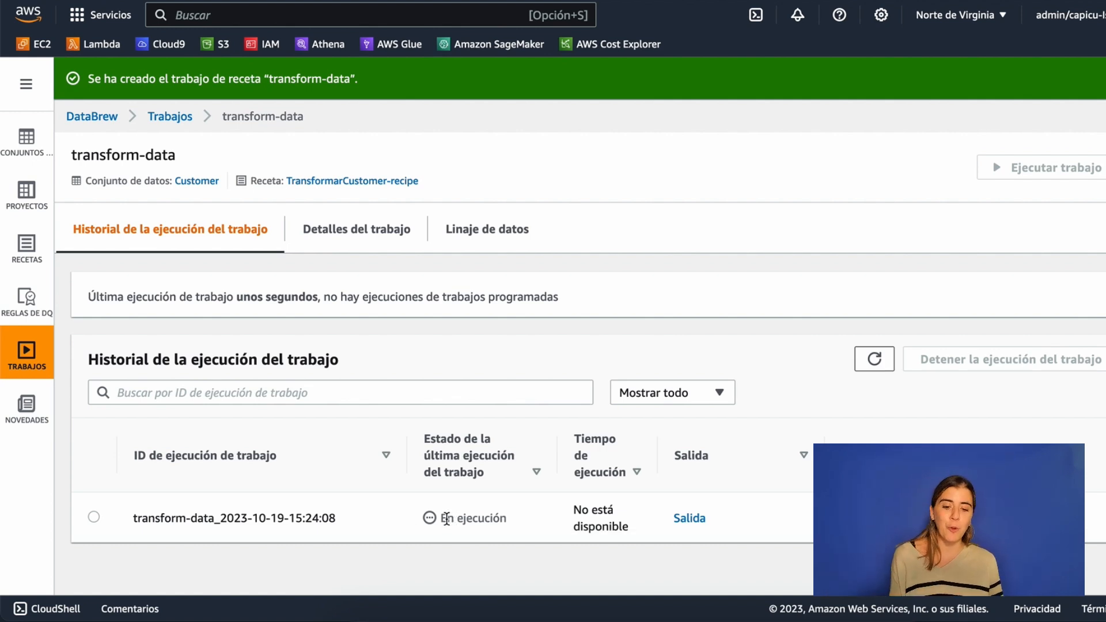
Review the output locations and associated schedules in the transform-data job's details.
click(363, 236)
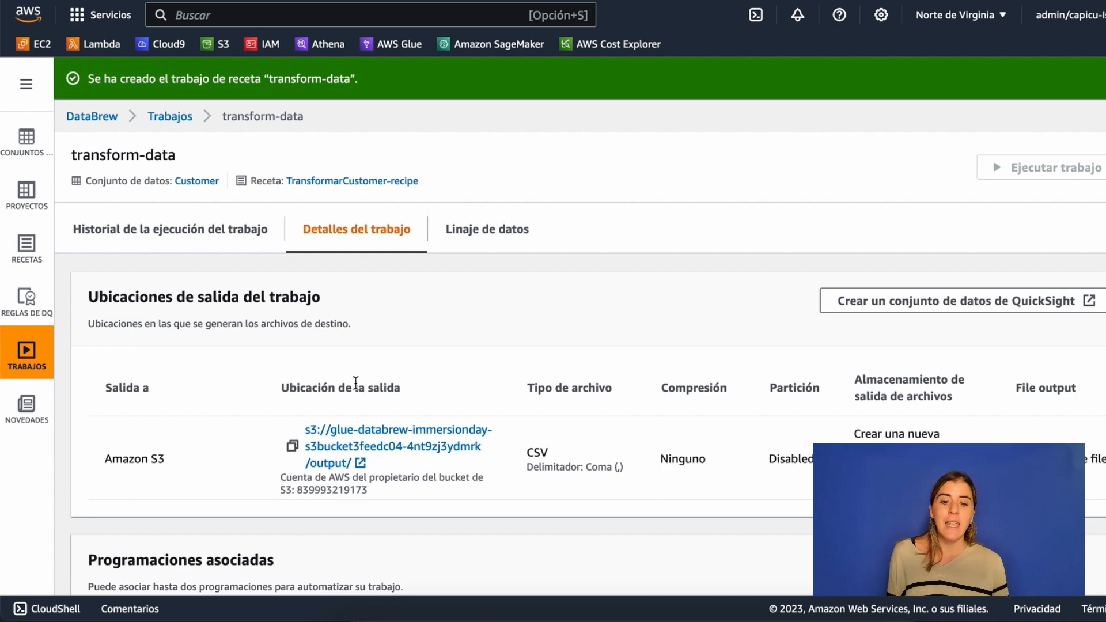
scroll(357, 383, down, 5)
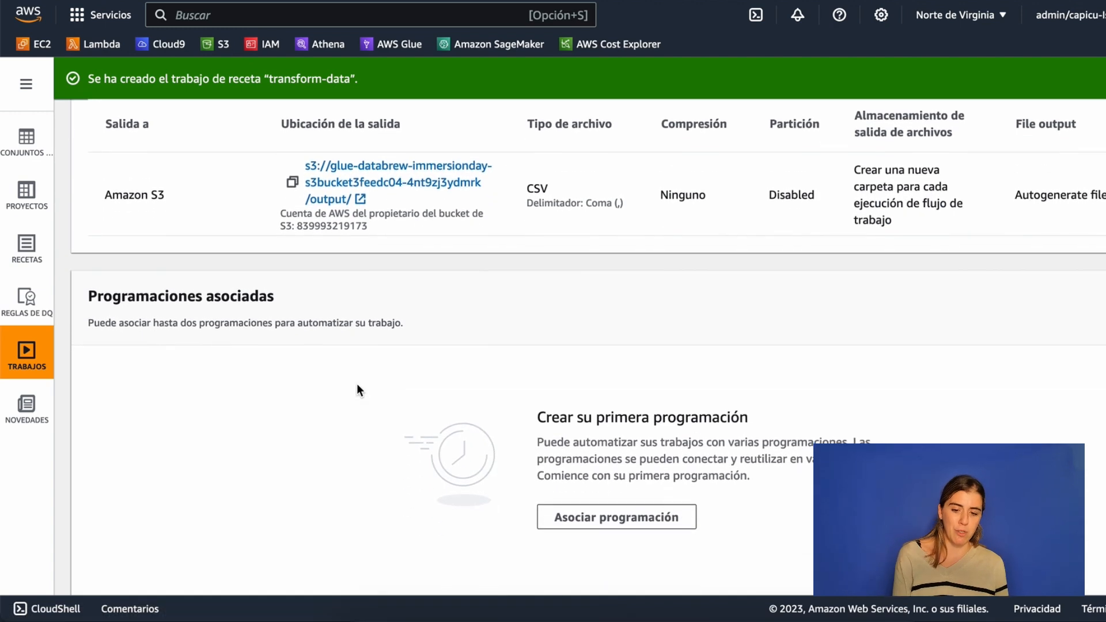
scroll(357, 383, up, 5)
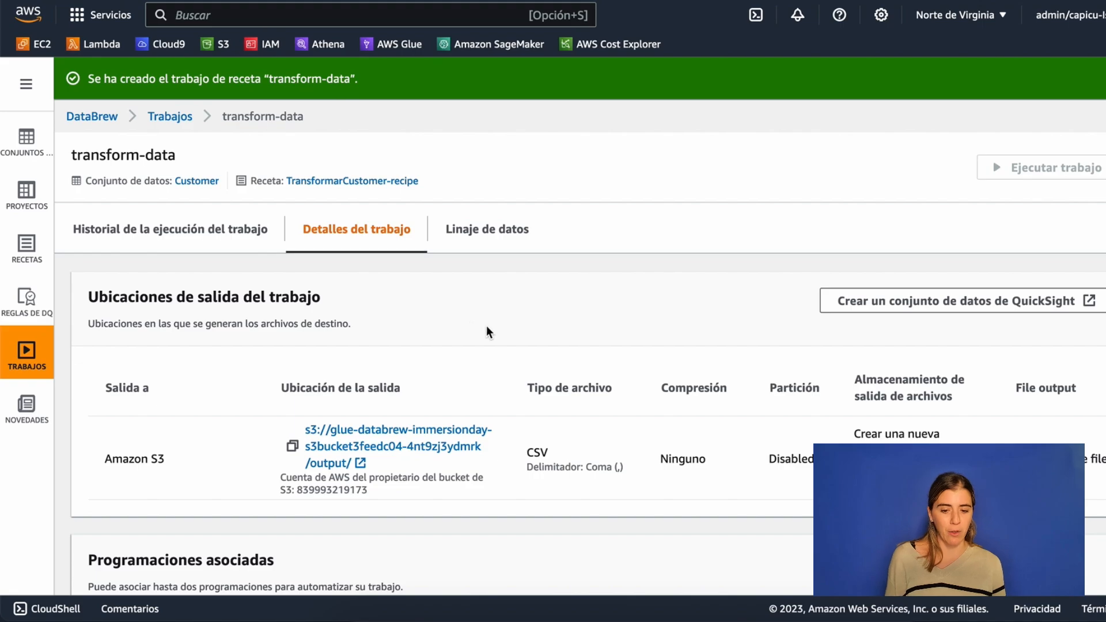